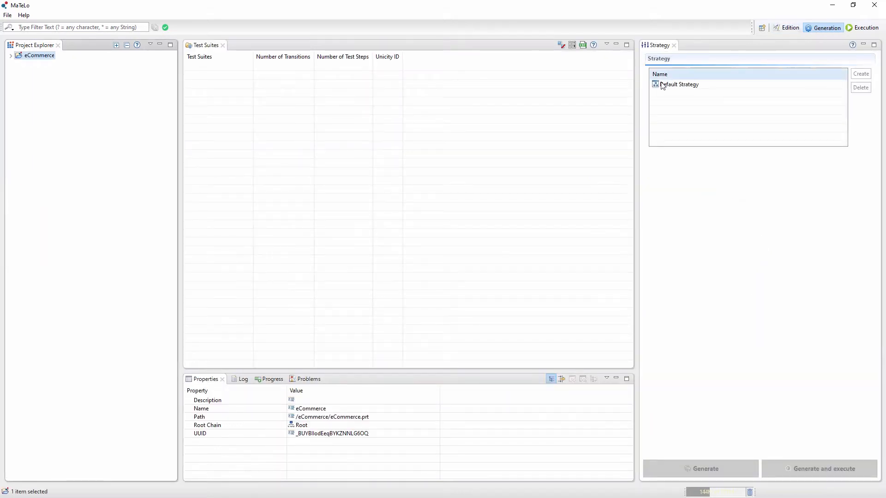
# Step: Show the Execution perspective, and return to the Edition perspective
pyautogui.click(867, 28)
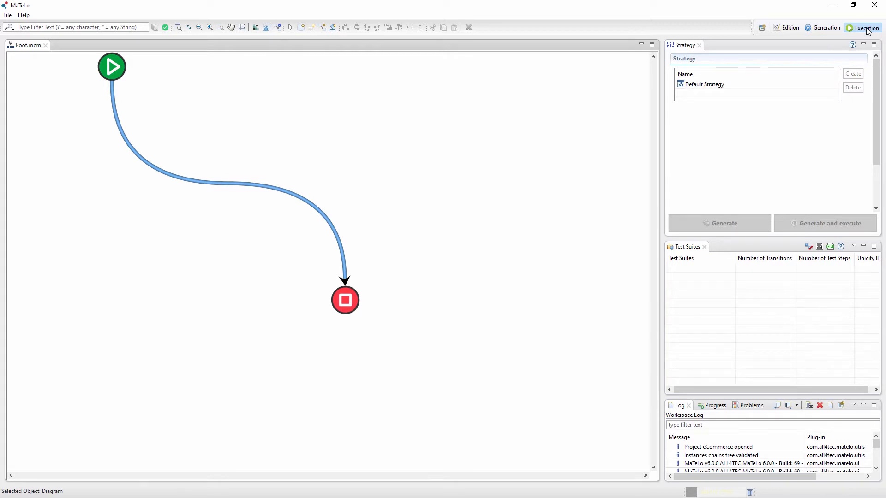
pyautogui.click(789, 28)
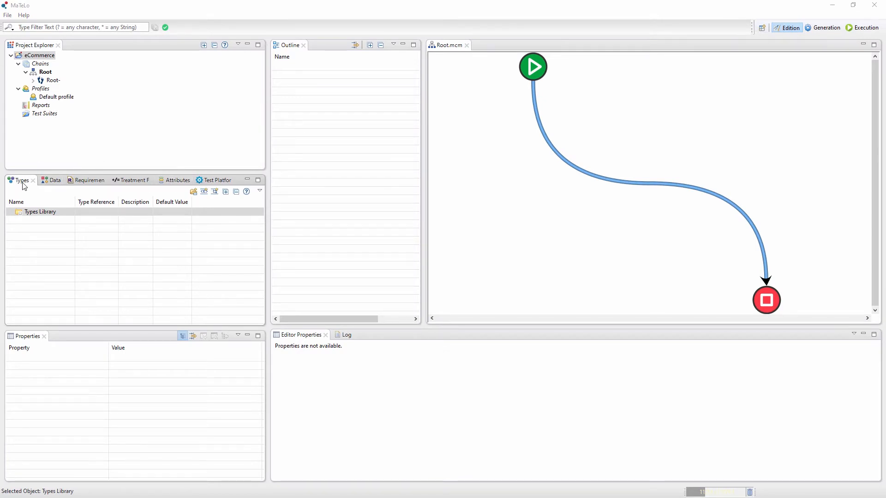
# Step: Dock the Types view beside Editor Properties, bring up Attributes, and dock the Properties view between the Outline and the Root.mcm diagram
pyautogui.moveTo(24, 186); pyautogui.dragTo(375, 350)
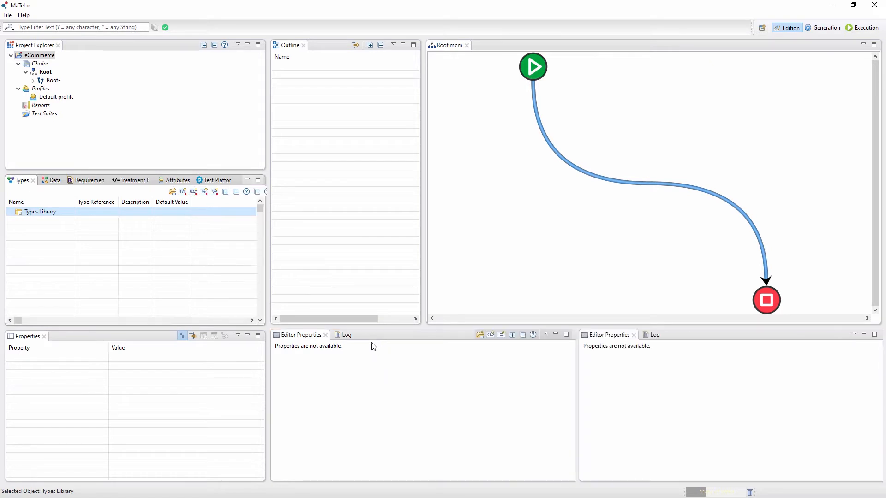
pyautogui.click(163, 181)
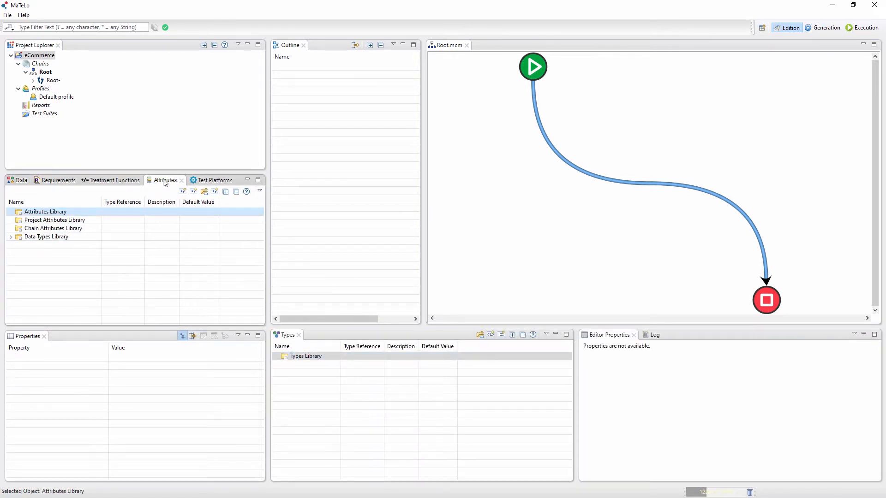
pyautogui.moveTo(26, 337); pyautogui.dragTo(505, 137)
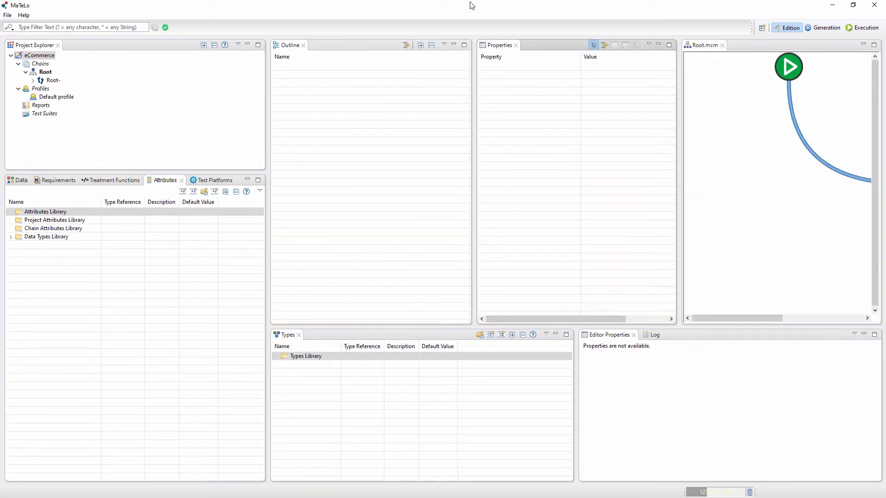
# Step: Restore the main window to a smaller size and detach the Root.mcm editor into its own floating window
pyautogui.doubleClick(491, 5)
pyautogui.moveTo(486, 62); pyautogui.dragTo(249, 66)
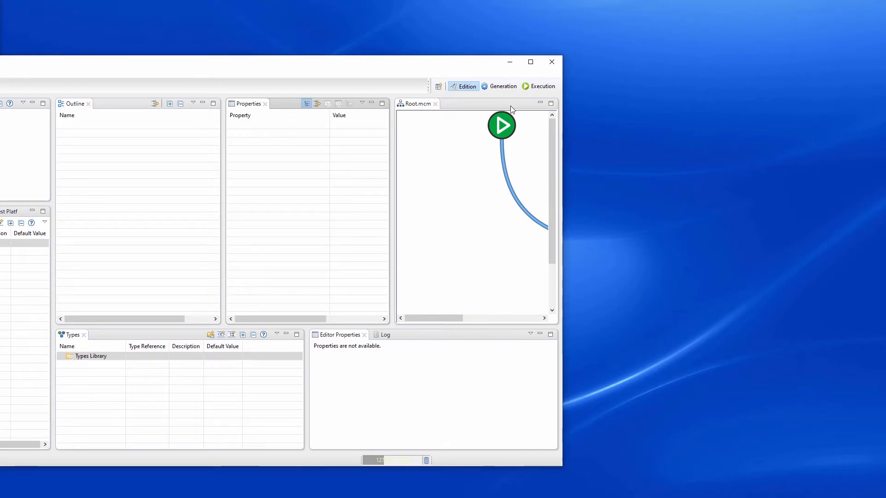
pyautogui.moveTo(509, 105); pyautogui.dragTo(760, 74)
pyautogui.moveTo(675, 68); pyautogui.dragTo(678, 65)
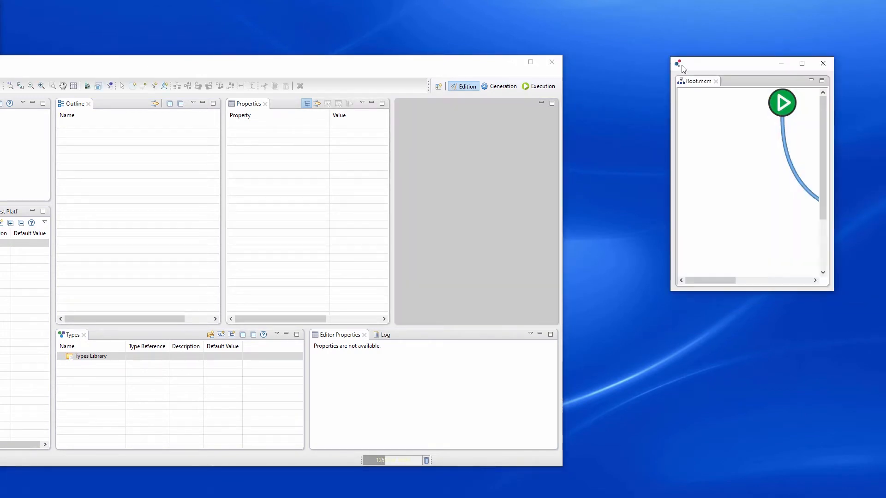
pyautogui.moveTo(396, 66); pyautogui.dragTo(592, 31)
pyautogui.moveTo(692, 65); pyautogui.dragTo(586, 212)
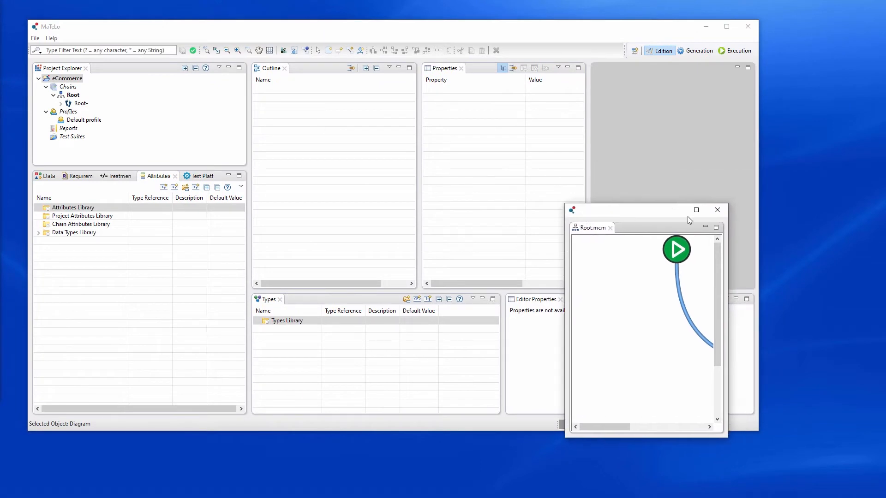
# Step: Reset the Edition perspective to its default layout and maximize the main window
pyautogui.click(659, 52)
pyautogui.rightClick(659, 53)
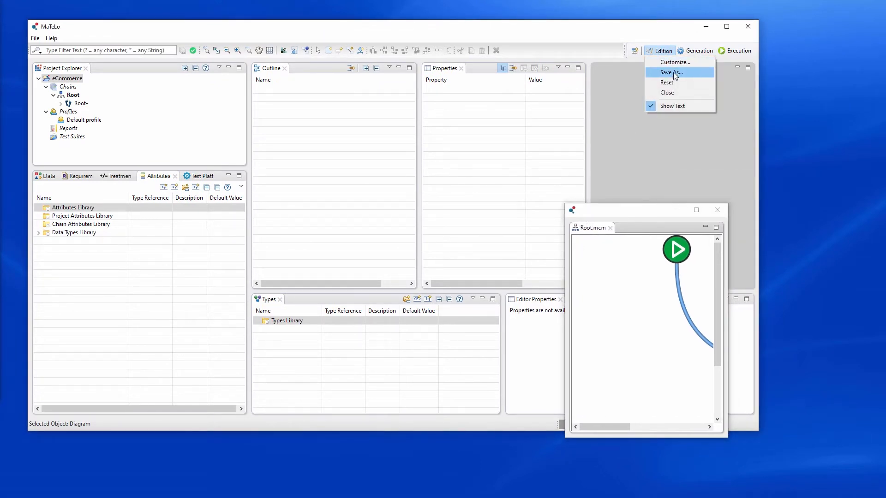
pyautogui.click(667, 82)
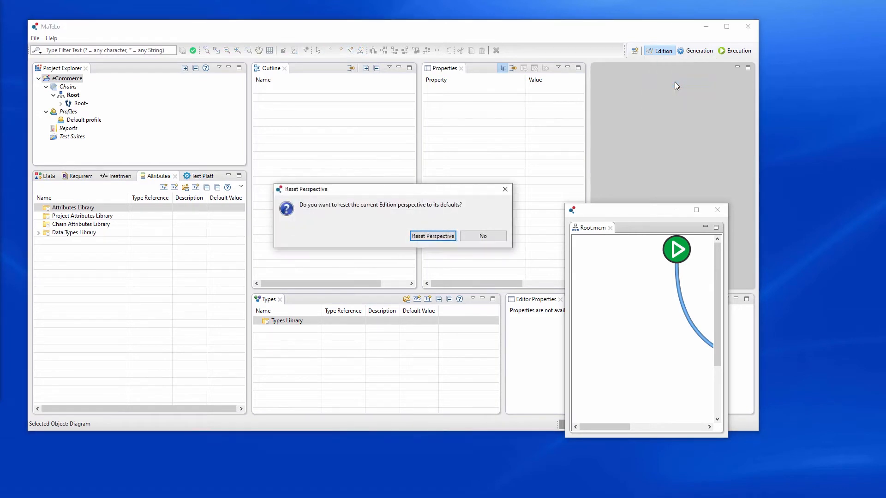
pyautogui.click(432, 236)
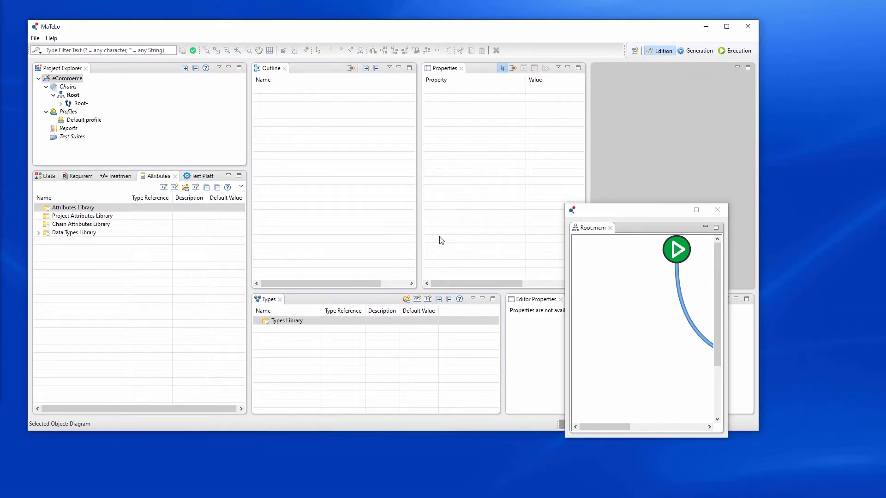
pyautogui.doubleClick(389, 27)
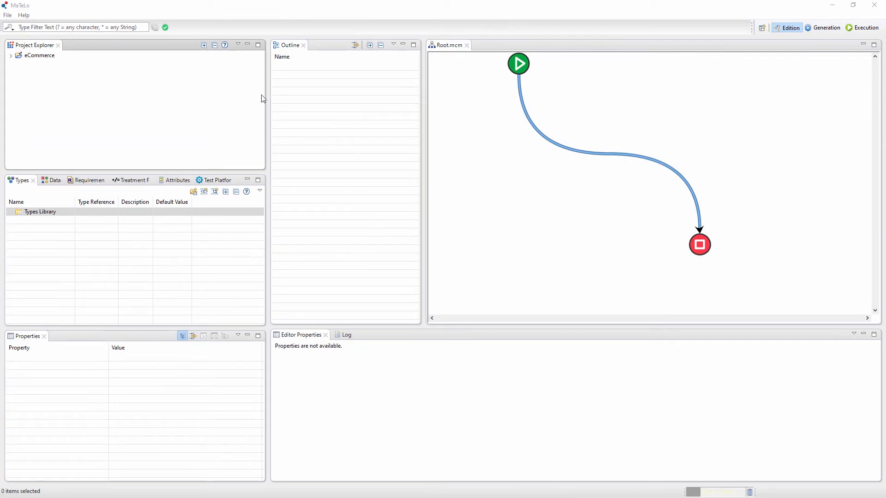
# Step: Expand the eCommerce project and examine its Chains, Profiles, Reports and Test Suites folders
pyautogui.doubleClick(39, 56)
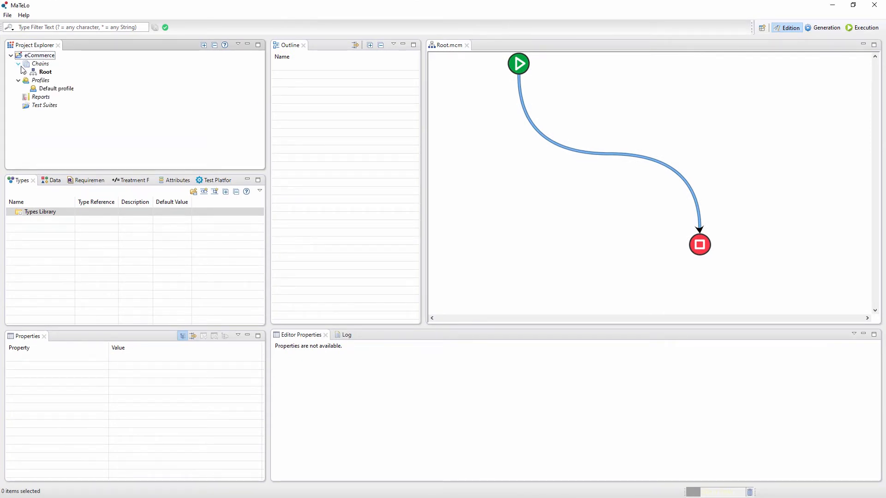
pyautogui.click(40, 64)
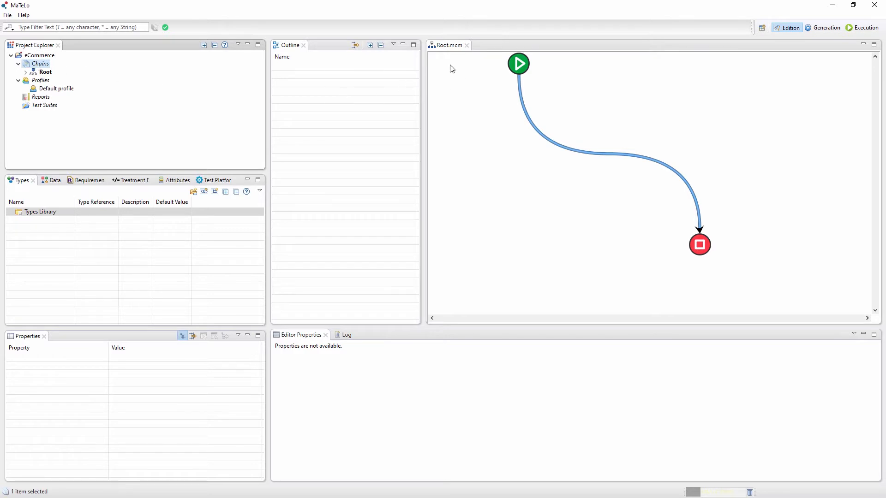
pyautogui.click(38, 81)
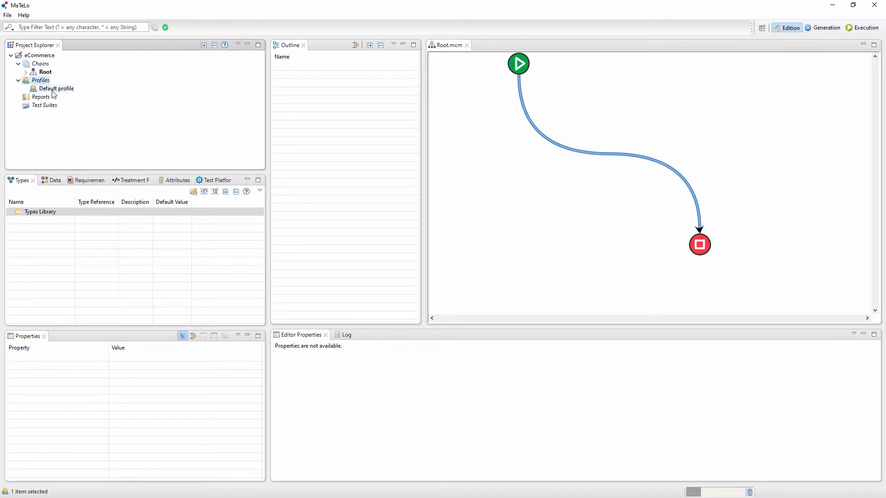
pyautogui.click(42, 98)
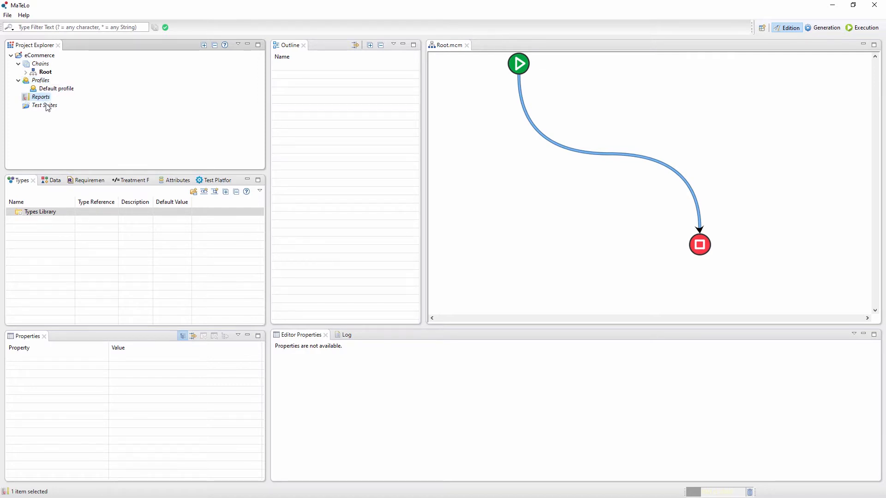
pyautogui.click(46, 106)
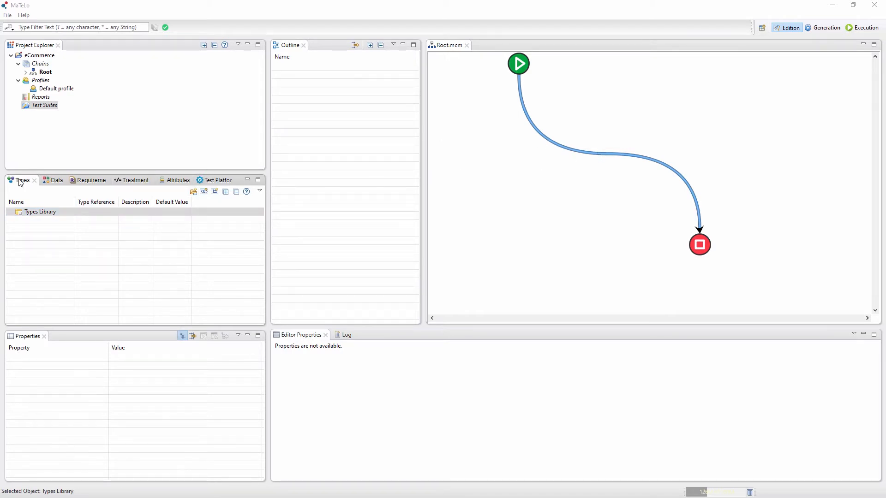
# Step: Check which elements can be created in the Types Library, and bring up the Data view
pyautogui.rightClick(37, 212)
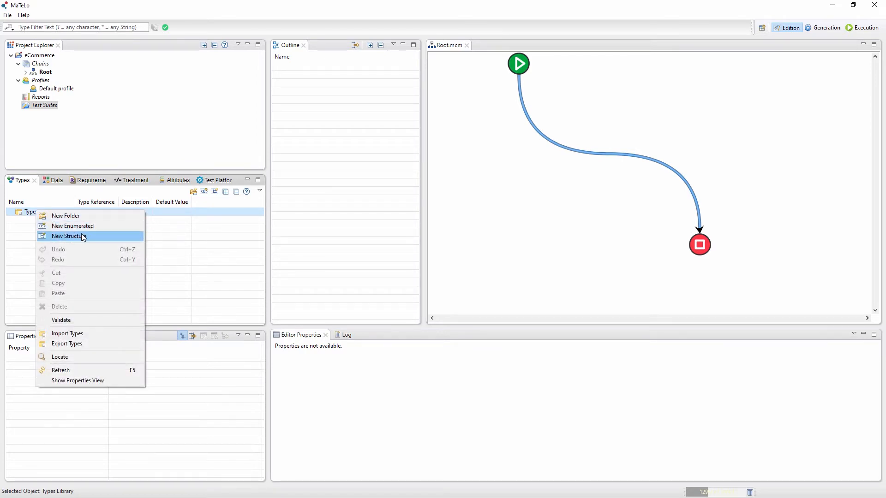
pyautogui.click(51, 183)
pyautogui.click(51, 183)
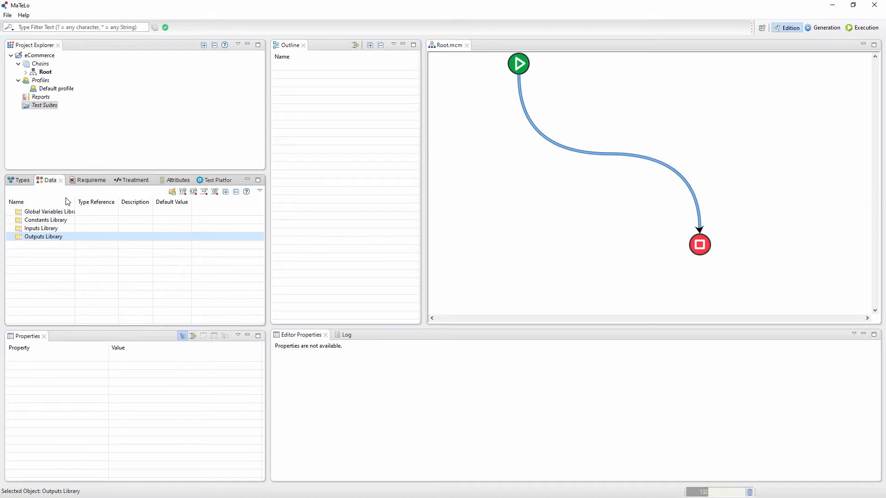
# Step: Widen the Name column of the Data view and create a numerical input in the Inputs Library
pyautogui.moveTo(82, 202); pyautogui.dragTo(100, 203)
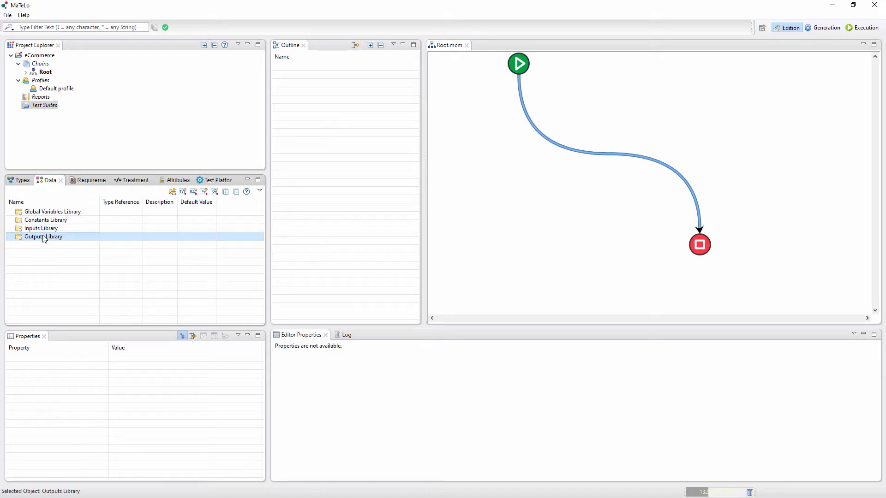
pyautogui.rightClick(33, 231)
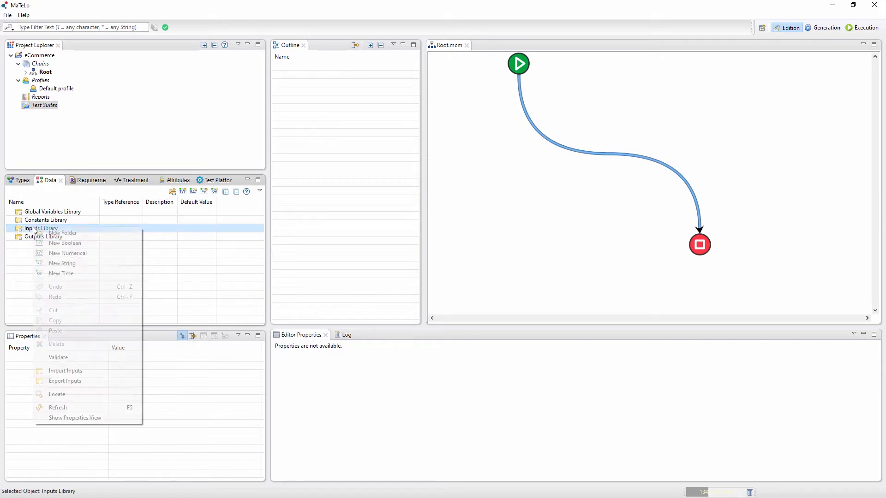
pyautogui.click(74, 253)
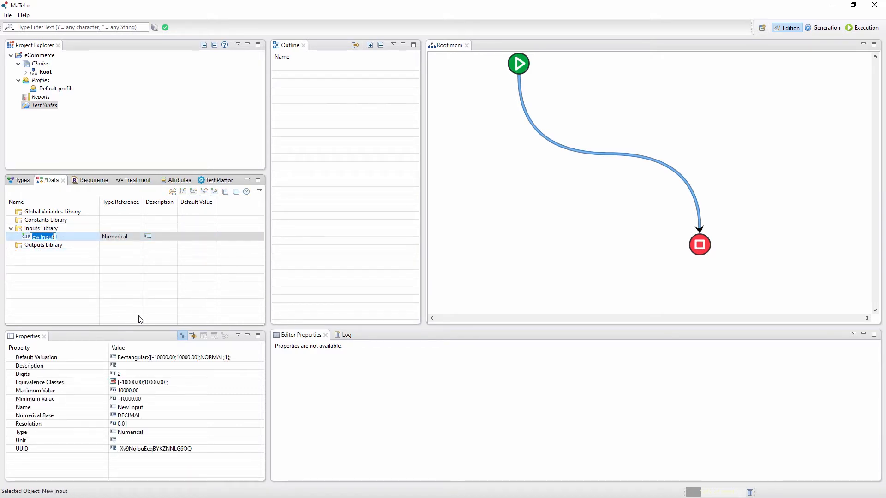
# Step: Split the numerical input's equivalence classes at 0 and 50
pyautogui.click(157, 382)
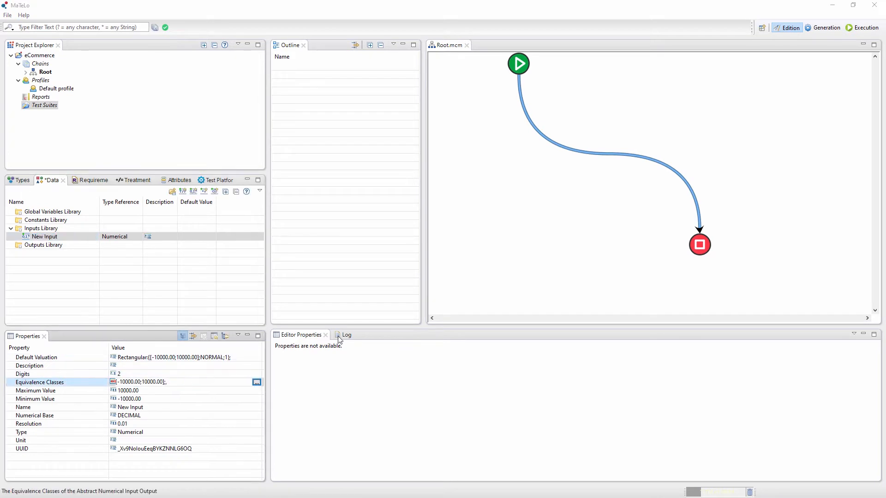
pyautogui.click(514, 208)
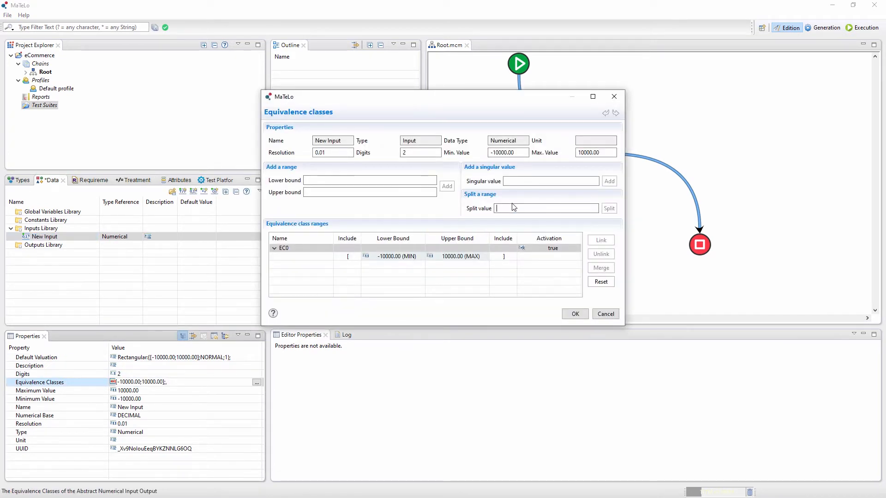
pyautogui.write('0')
pyautogui.click(609, 208)
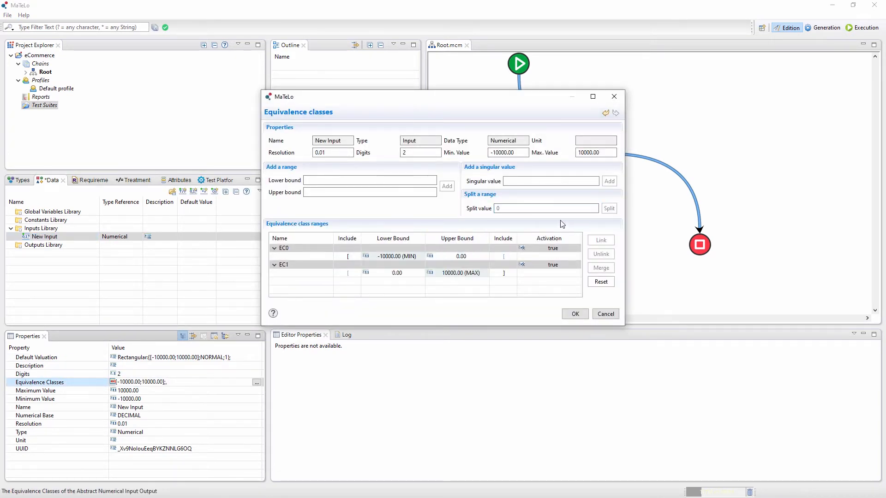
pyautogui.doubleClick(536, 208)
pyautogui.press('BackSpace')
pyautogui.write('5')
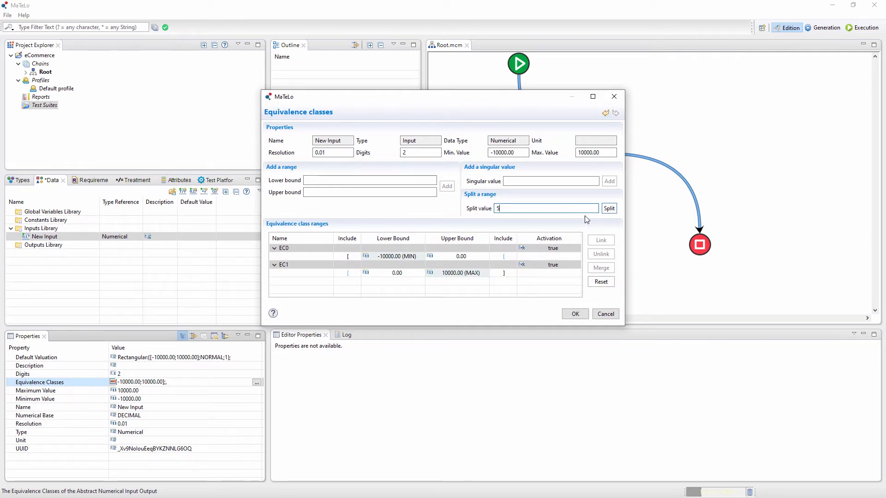
pyautogui.click(608, 209)
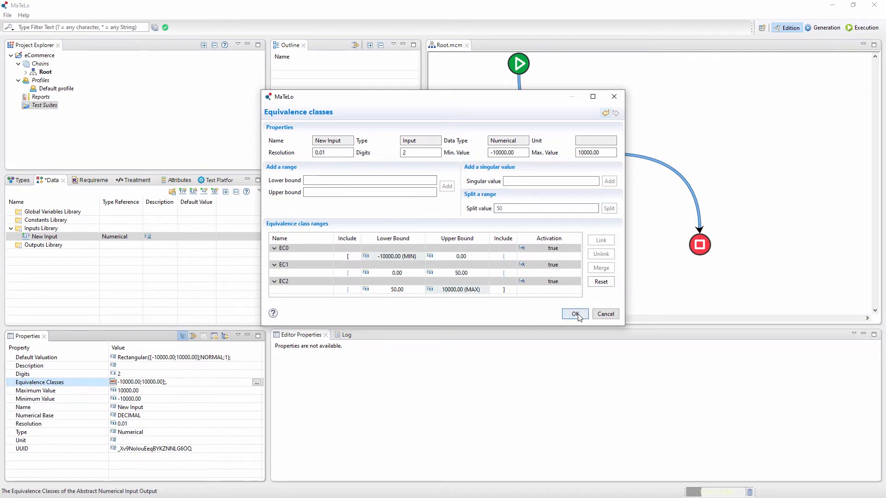
pyautogui.click(574, 313)
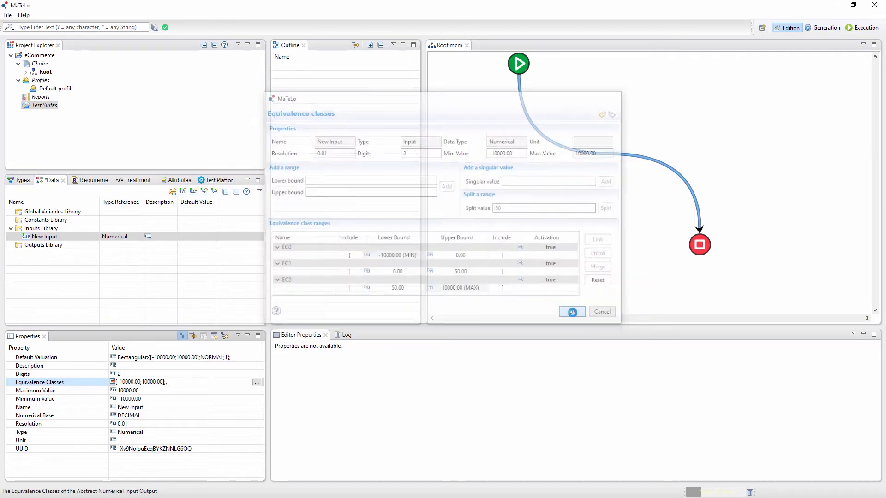
# Step: Attach the new numerical input to the transition between the start and end states in Root.mcm
pyautogui.click(55, 238)
pyautogui.moveTo(54, 241); pyautogui.dragTo(549, 144)
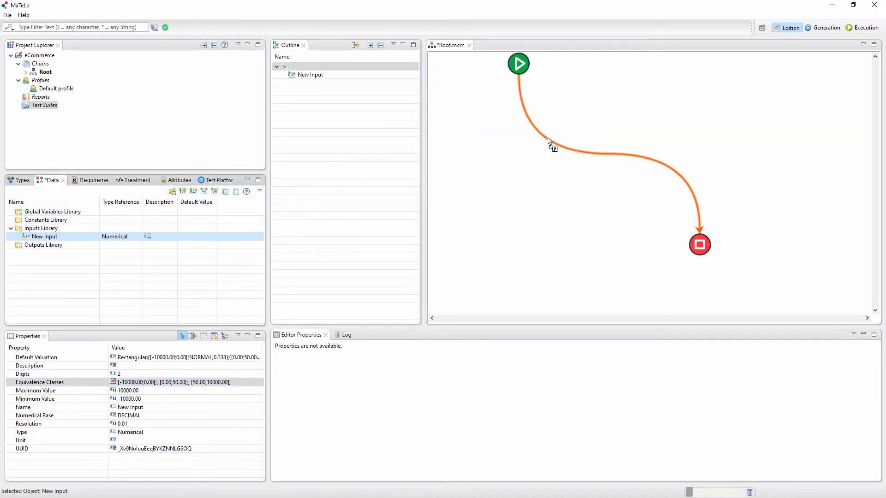
# Step: Set the activation of class EC1 to false for the transition's input, and review the available Value From options
pyautogui.click(319, 76)
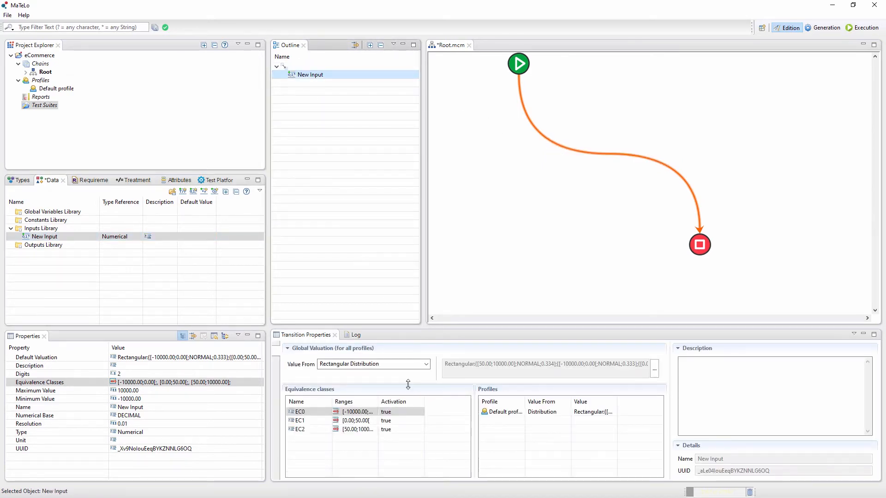
pyautogui.click(399, 412)
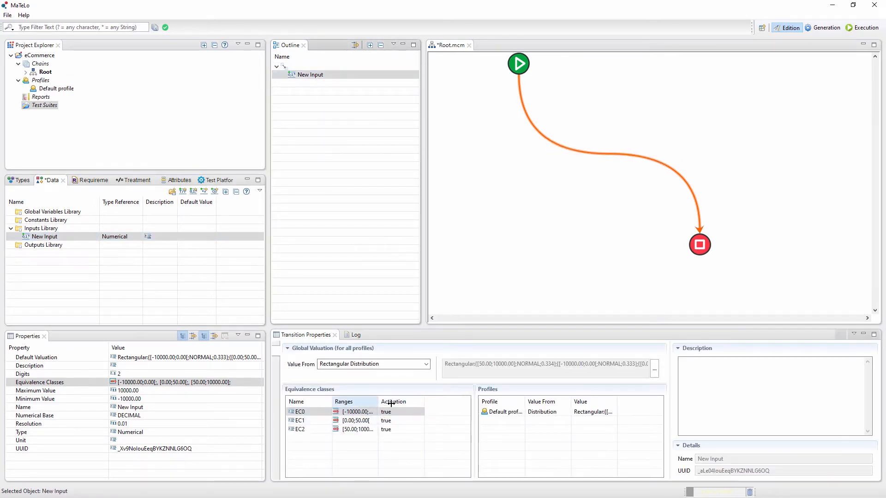
pyautogui.click(405, 421)
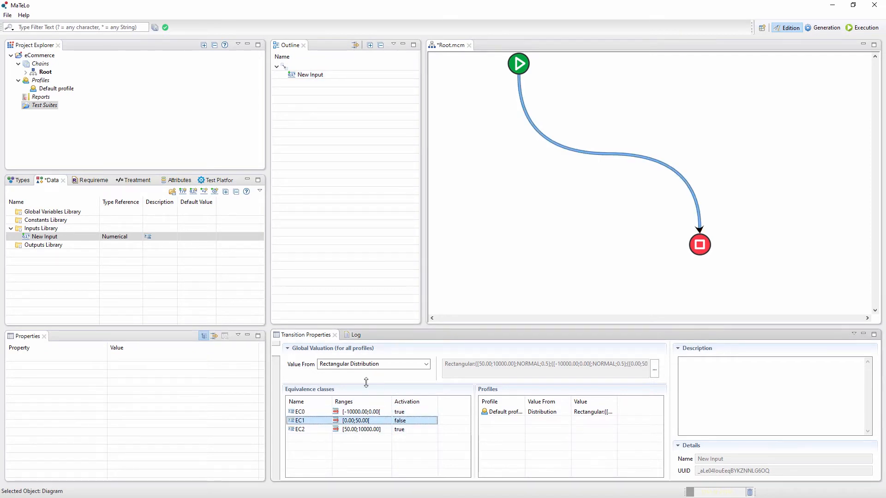
pyautogui.click(426, 365)
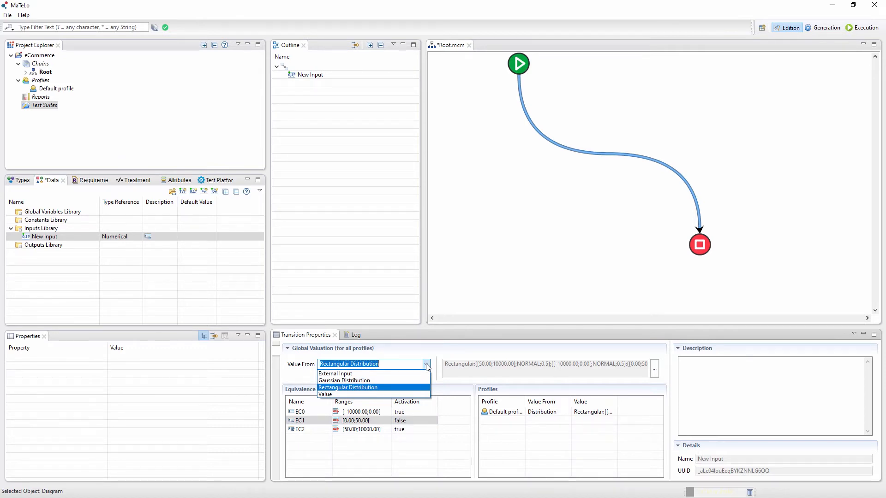
pyautogui.click(59, 259)
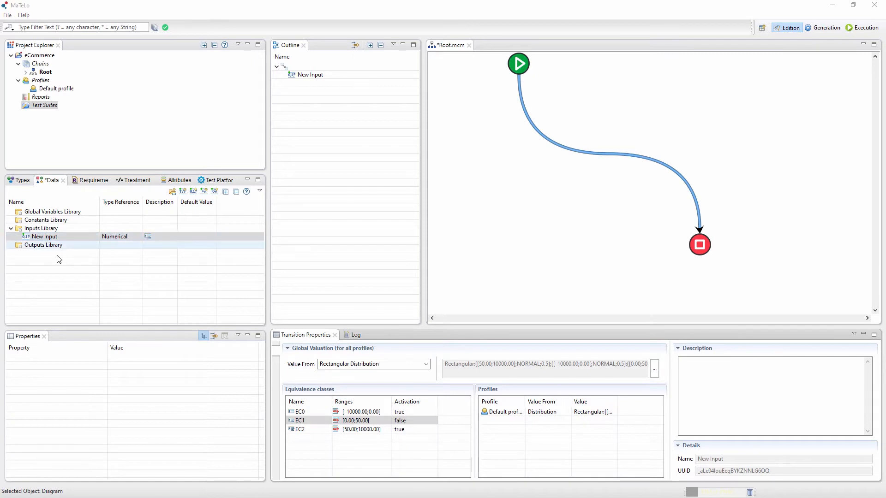
# Step: Create a numerical output in the Outputs Library and attach it to the Root transition with an expected value equal to 45
pyautogui.rightClick(36, 246)
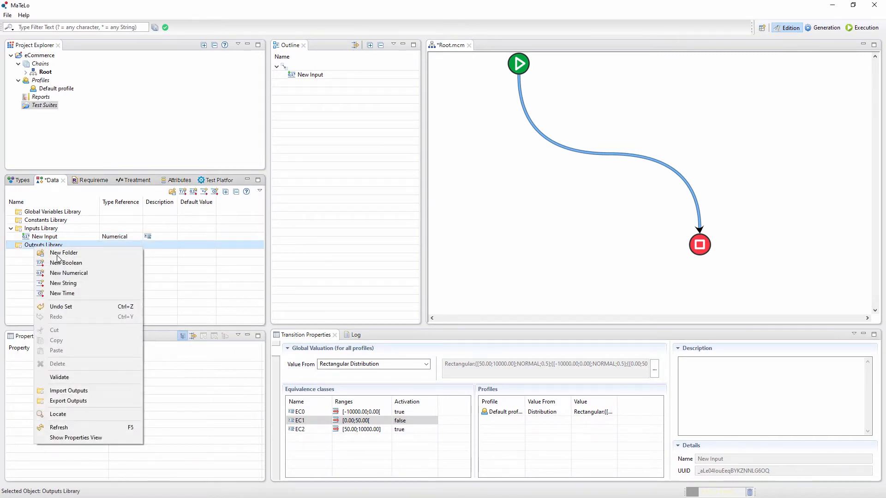
pyautogui.click(59, 273)
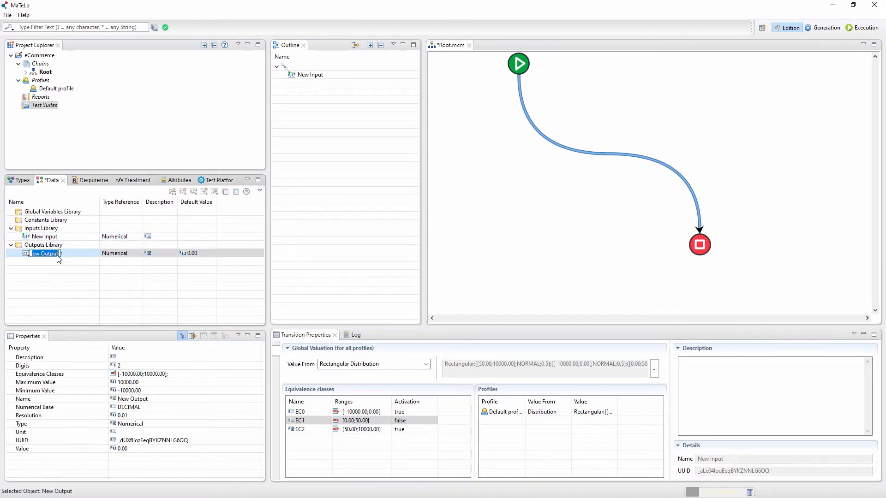
pyautogui.moveTo(59, 259); pyautogui.dragTo(571, 134)
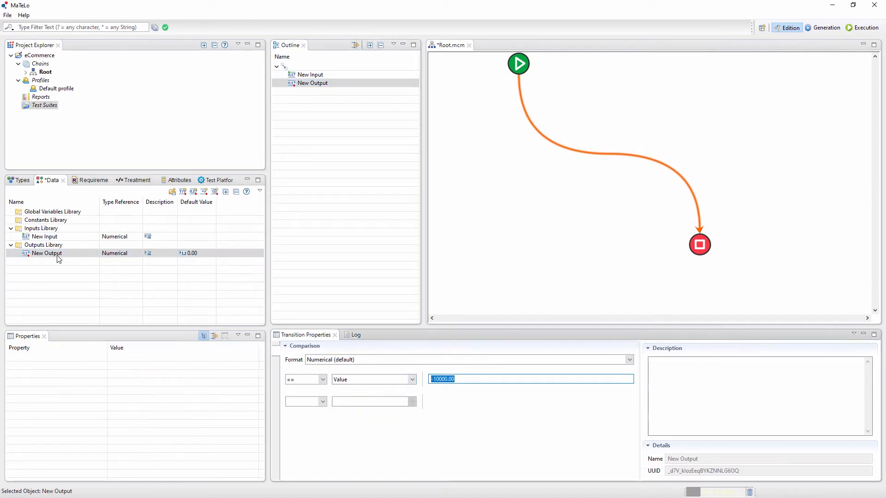
pyautogui.write('45')
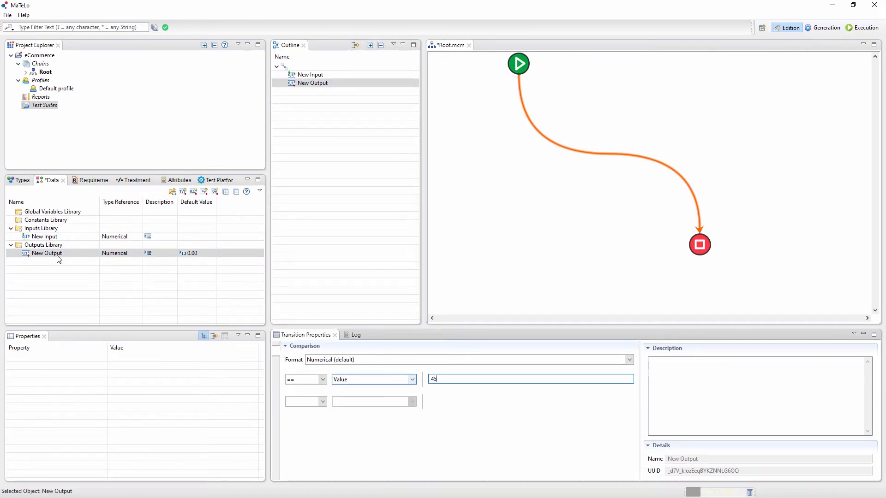
pyautogui.press('Return')
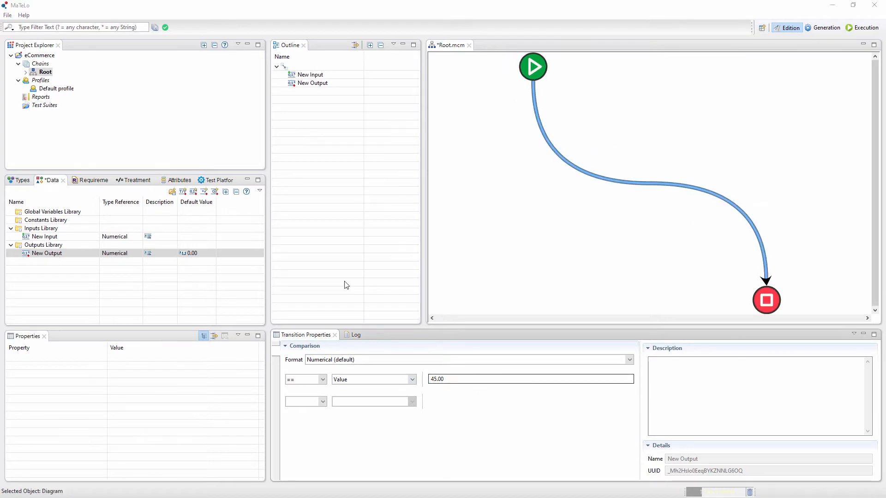
# Step: Create a requirement definition named R1 under the Specification Document in the Requirements Library
pyautogui.click(89, 181)
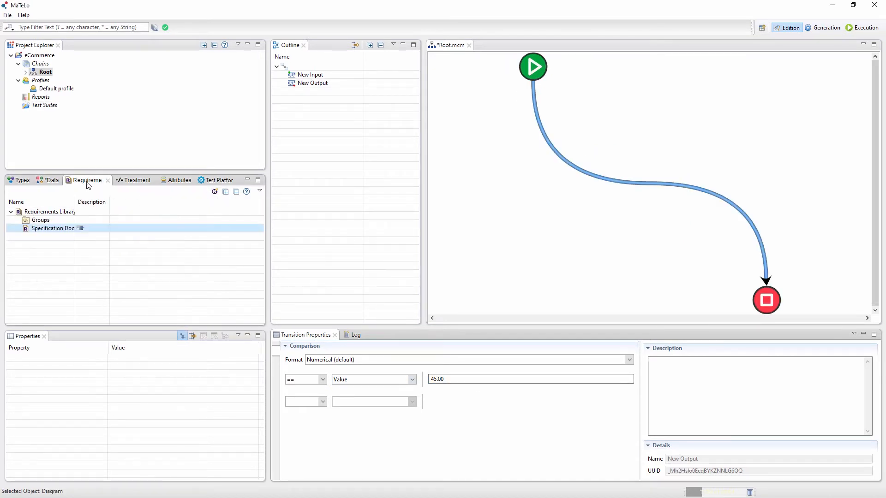
pyautogui.rightClick(65, 232)
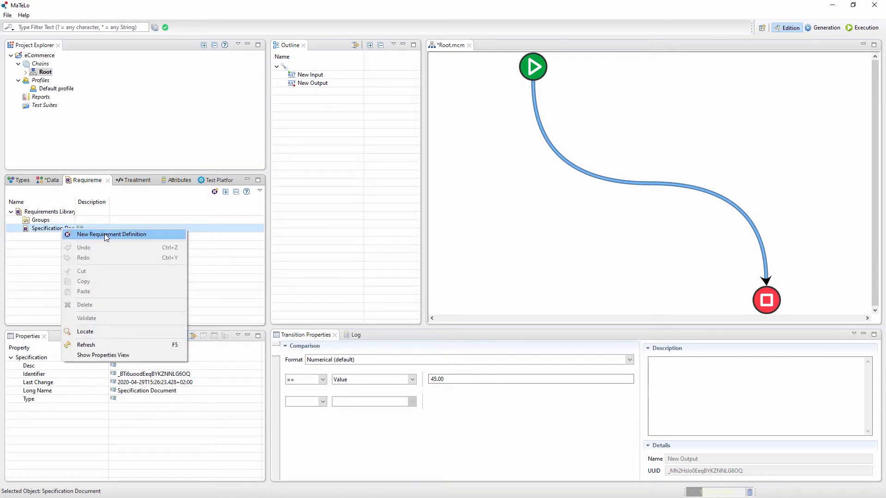
pyautogui.click(106, 235)
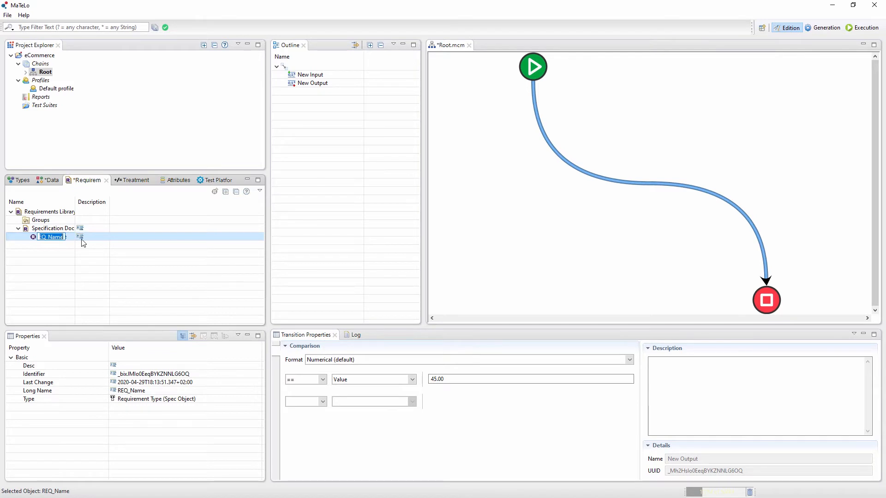
pyautogui.write('R1')
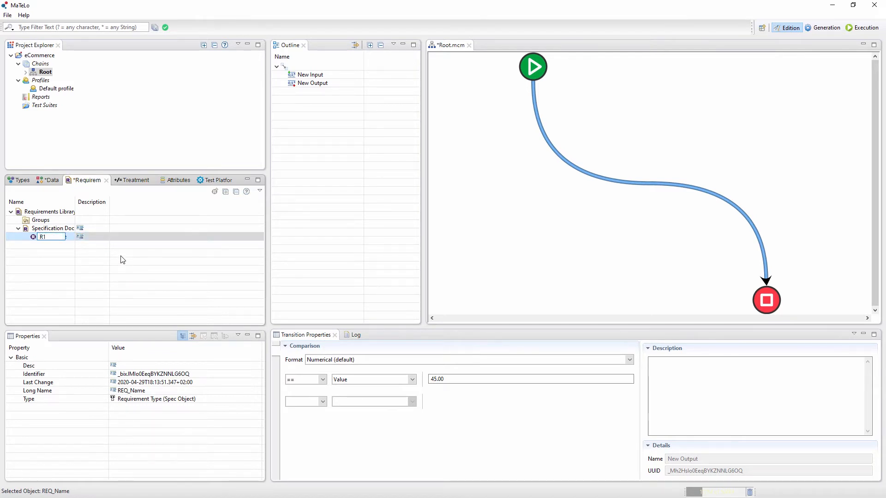
# Step: Set requirement R1's description to "Description" and attach R1 to the transition between the start and end states
pyautogui.click(102, 236)
pyautogui.write('Des')
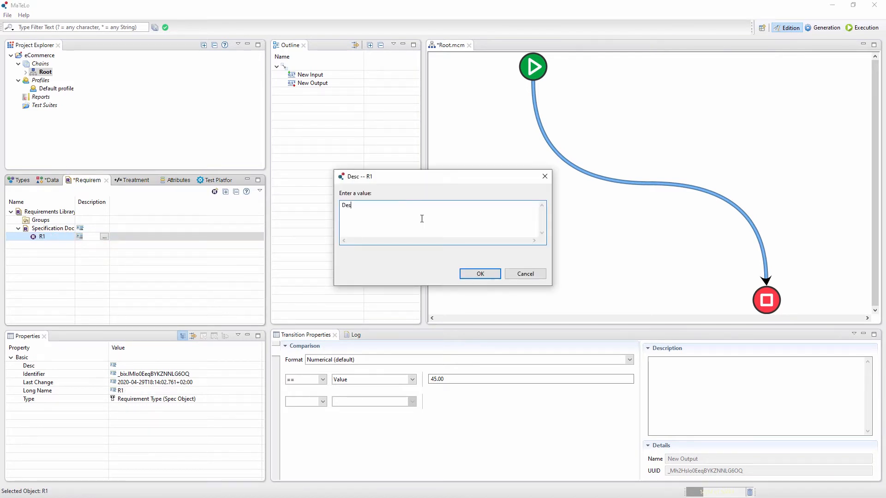
pyautogui.write('cription')
pyautogui.click(477, 274)
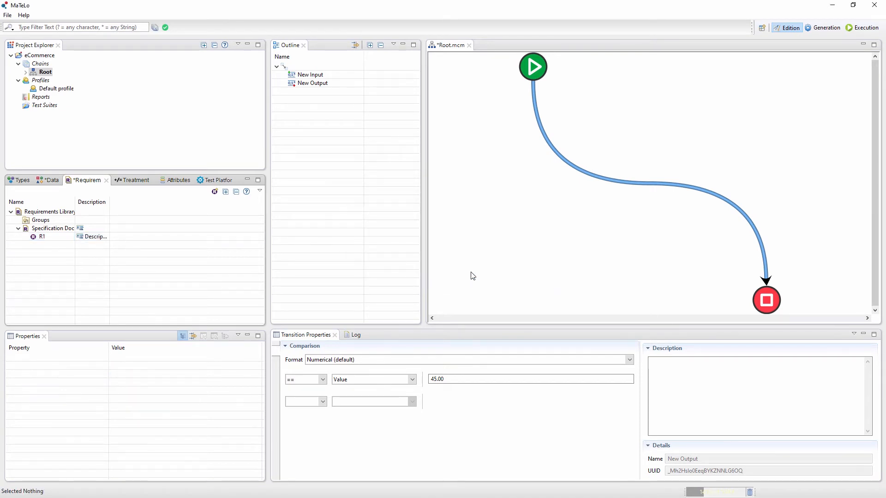
pyautogui.moveTo(109, 200); pyautogui.dragTo(138, 200)
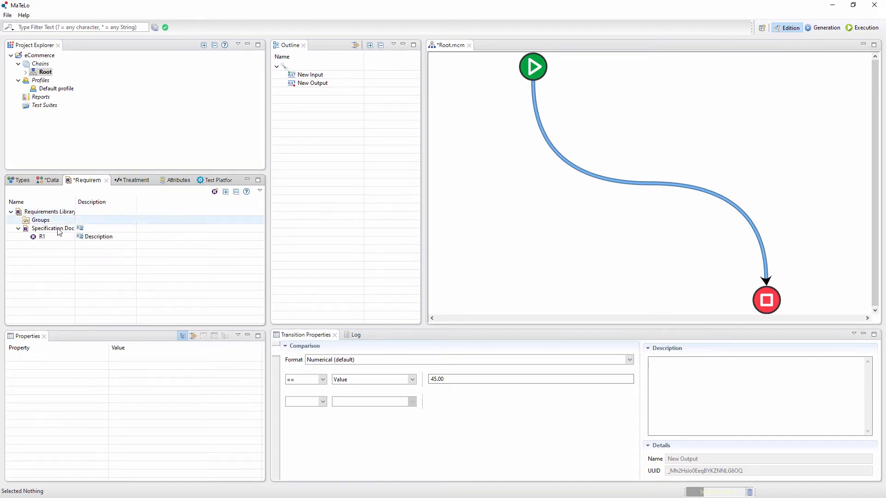
pyautogui.moveTo(49, 238); pyautogui.dragTo(561, 156)
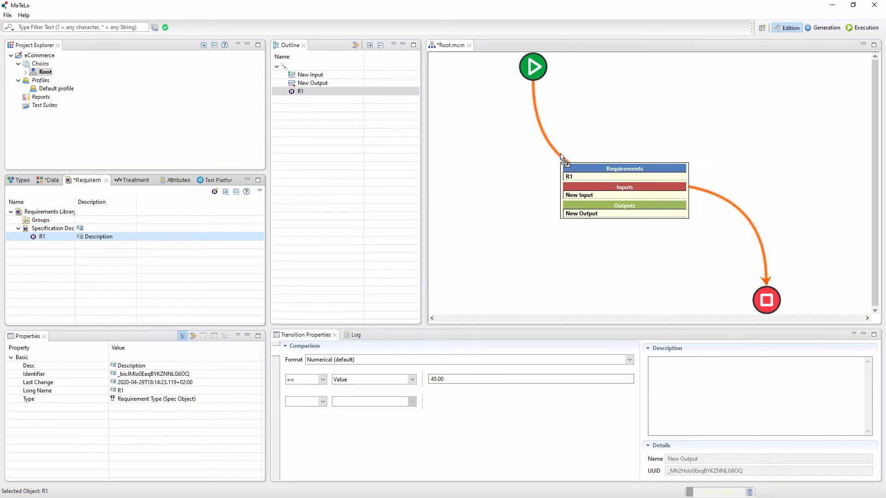
# Step: Add the static function multiply to the Treatment Functions Library
pyautogui.click(119, 181)
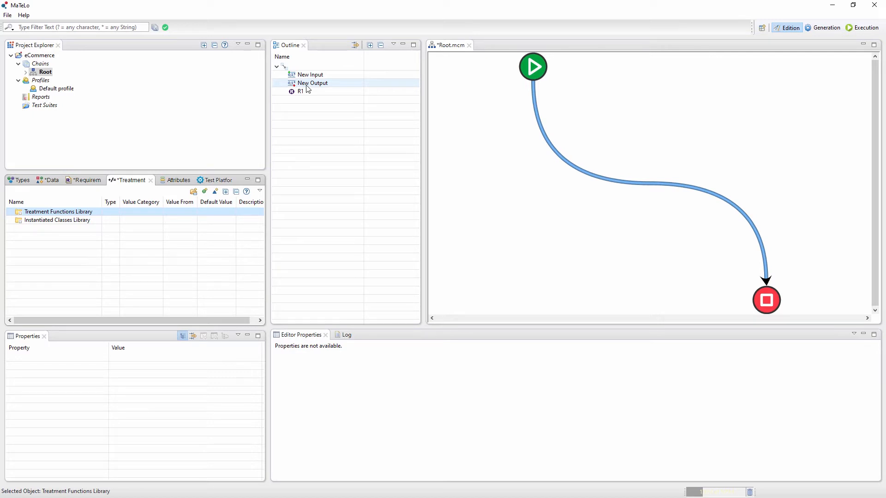
pyautogui.rightClick(58, 215)
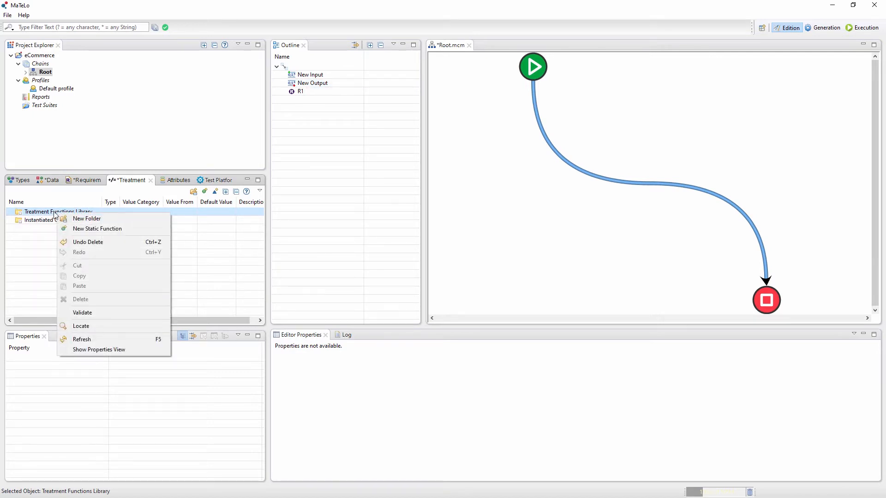
pyautogui.click(97, 229)
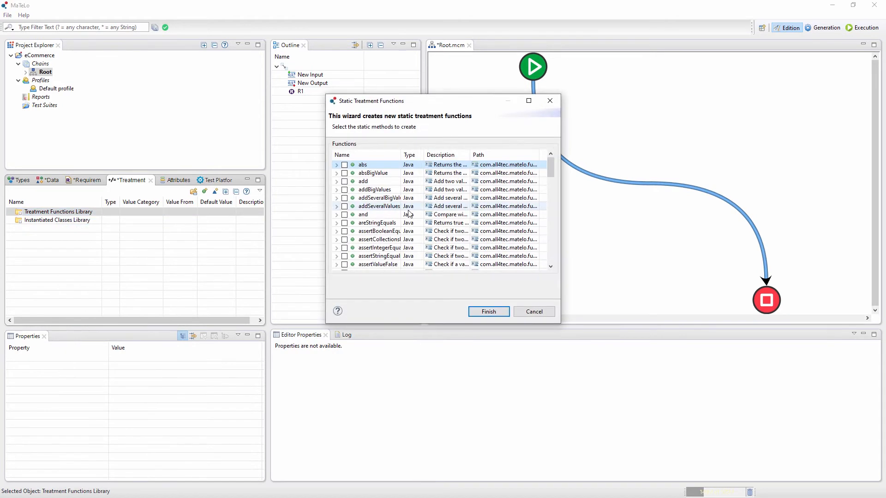
pyautogui.moveTo(550, 168); pyautogui.dragTo(551, 223)
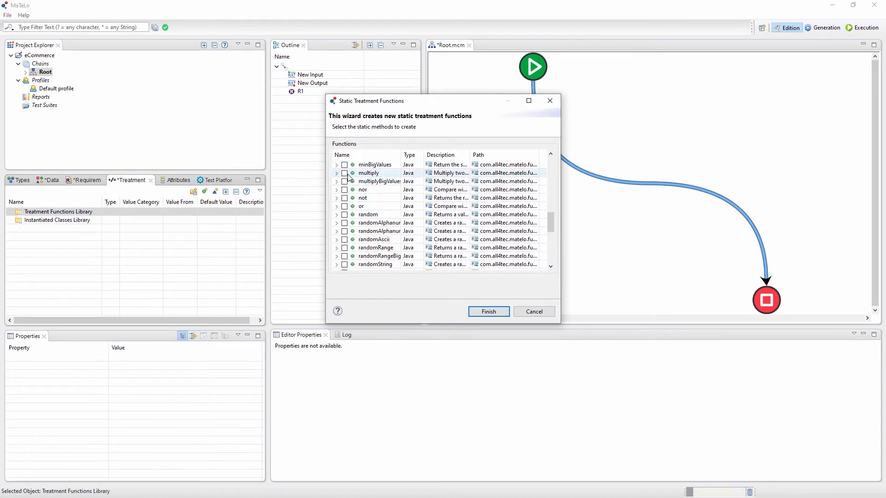
pyautogui.click(488, 312)
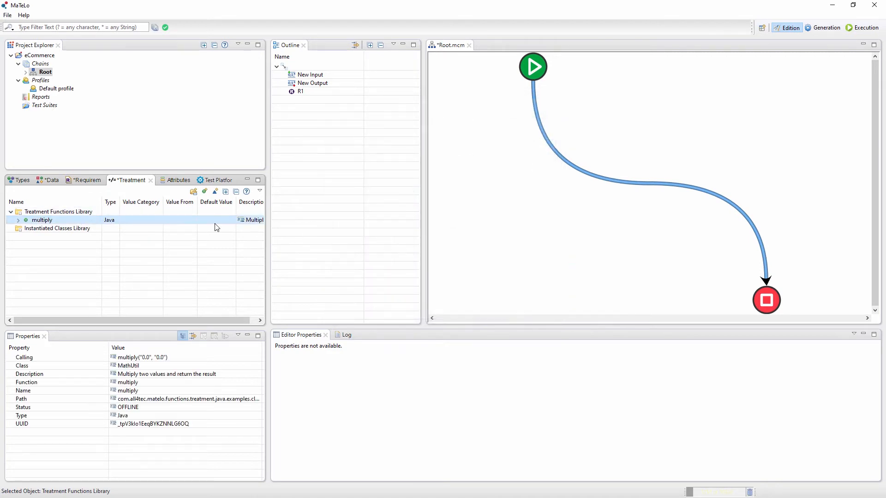
# Step: Attach the multiply function to the transition after New Input and use New Input as the value of parameter a
pyautogui.moveTo(34, 225); pyautogui.dragTo(322, 82)
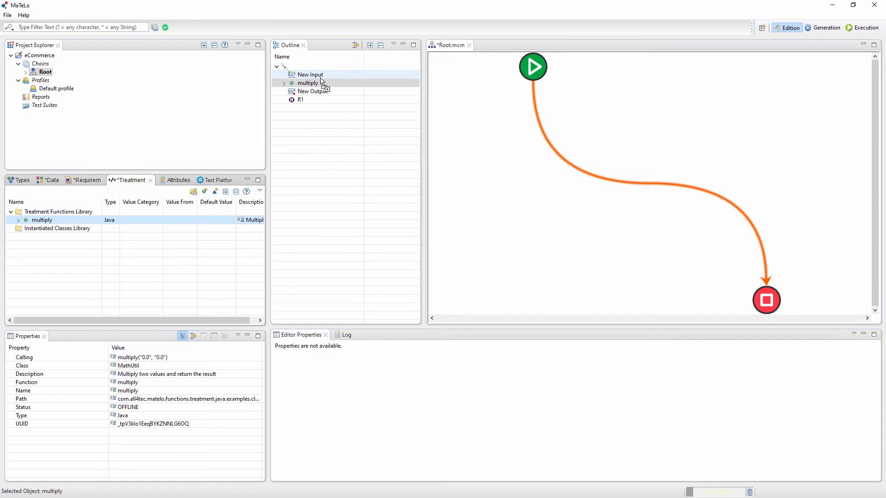
pyautogui.click(285, 84)
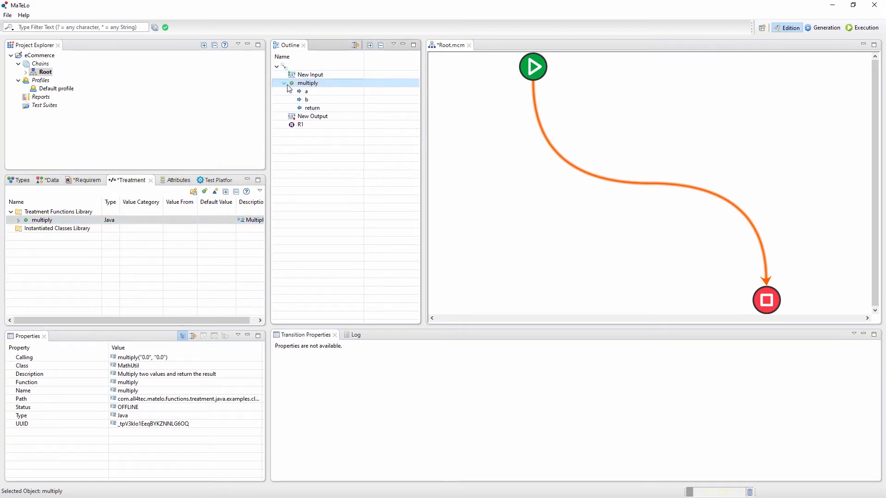
pyautogui.click(308, 93)
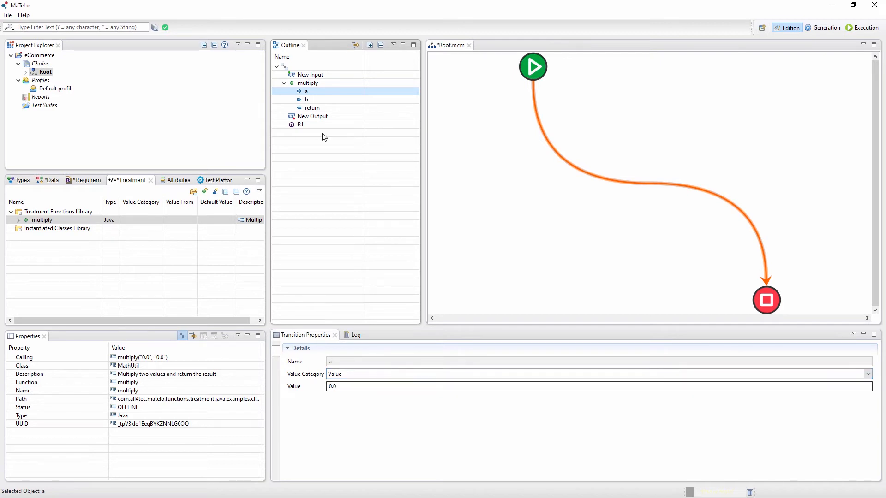
pyautogui.moveTo(310, 76); pyautogui.dragTo(306, 93)
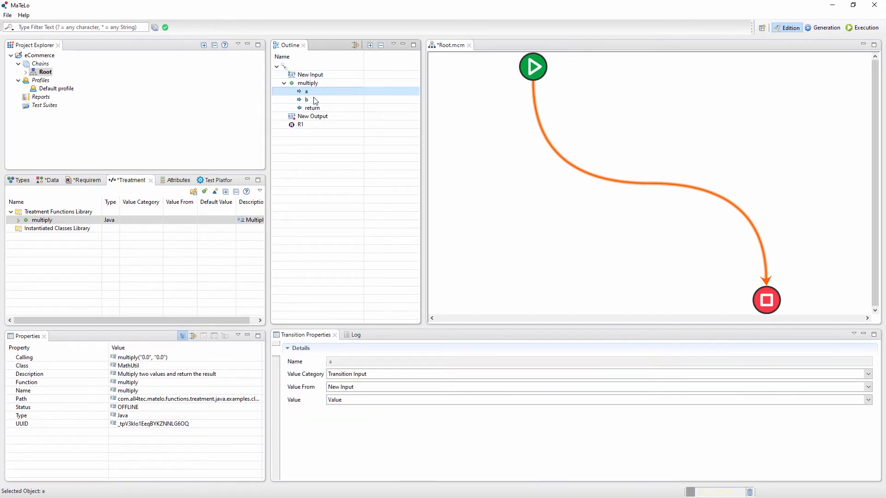
# Step: Set parameter b of the transition's multiply function to 5
pyautogui.click(310, 102)
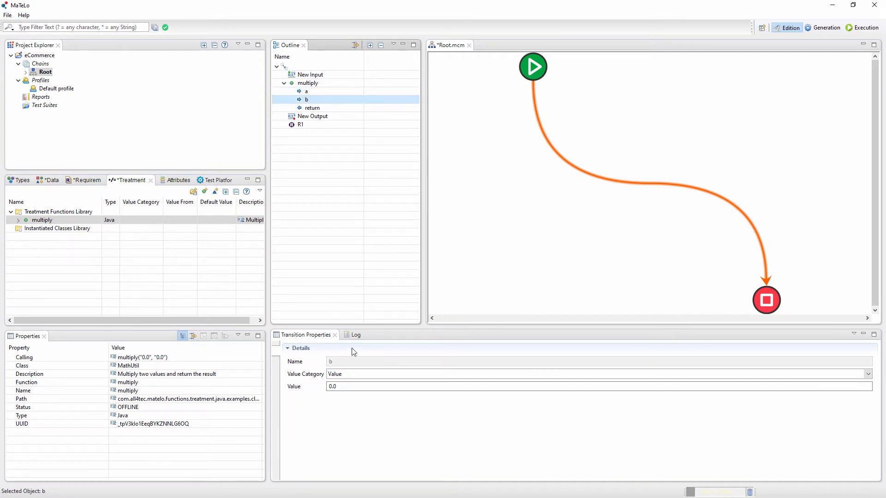
pyautogui.click(349, 388)
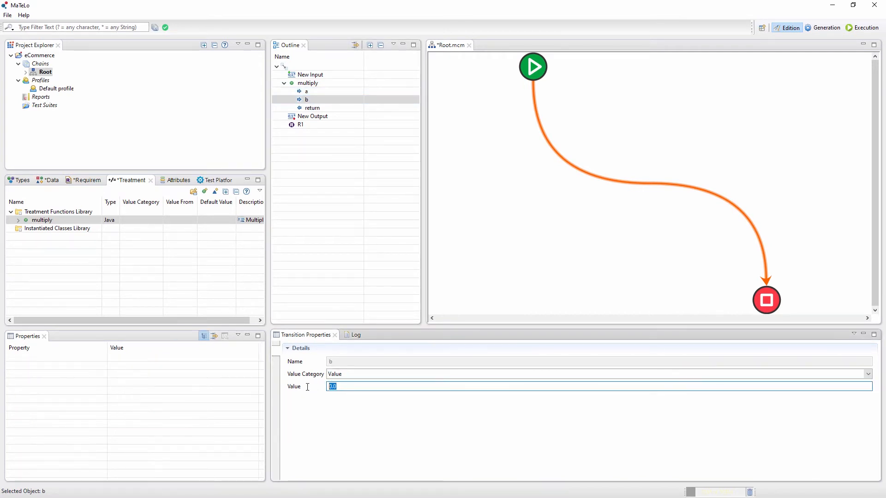
pyautogui.write('5')
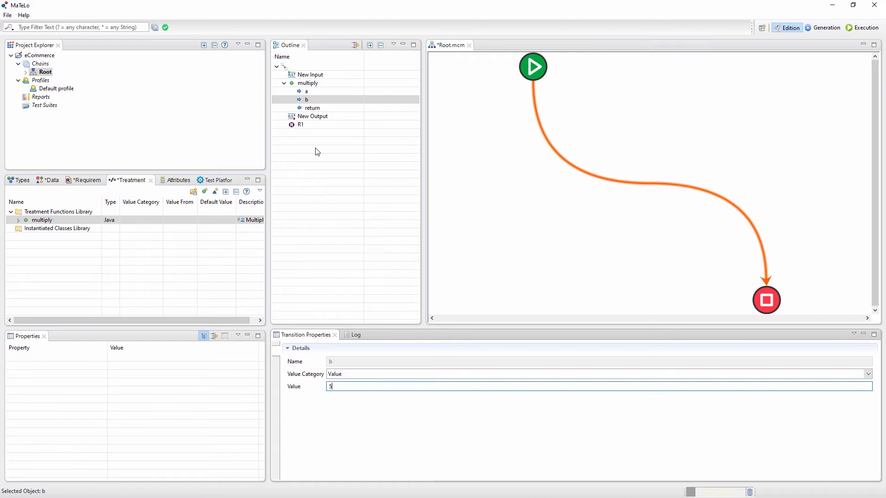
# Step: Map the multiply function's return to the Transition Output category for New Output, and save the project
pyautogui.click(313, 109)
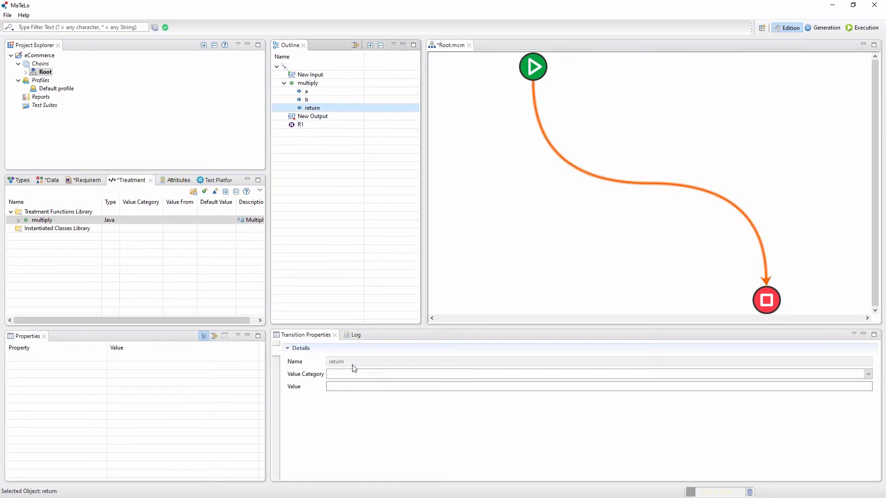
pyautogui.click(351, 376)
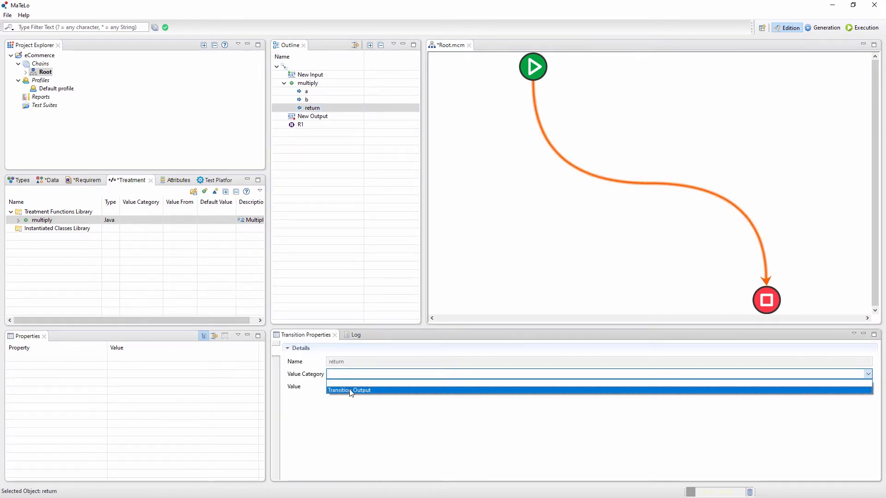
pyautogui.click(350, 391)
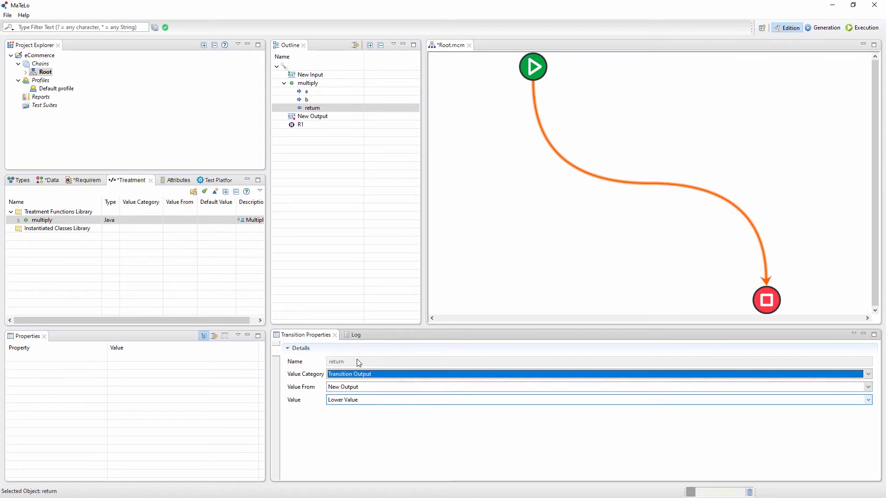
pyautogui.hotkey('ctrl', 's')
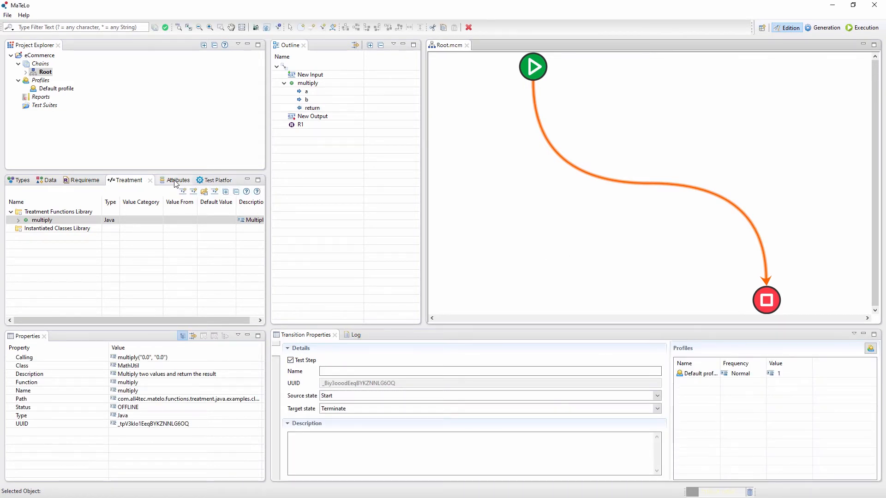
# Step: Create a TestSuiteName attribute in the Attributes Library and attach it to the transition in Root.mcm
pyautogui.click(178, 183)
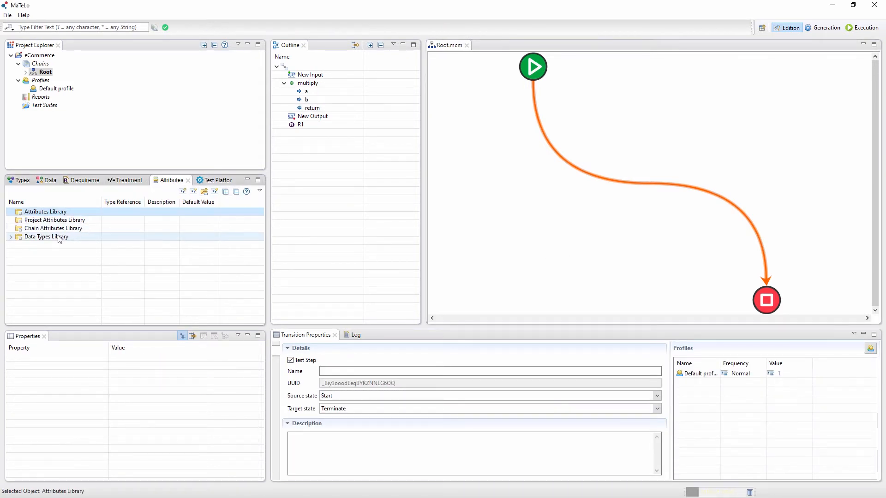
pyautogui.rightClick(45, 214)
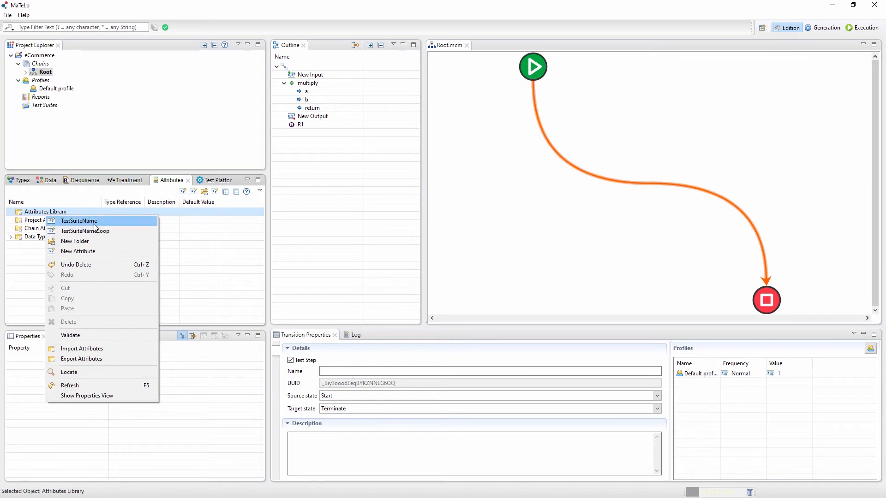
pyautogui.click(94, 223)
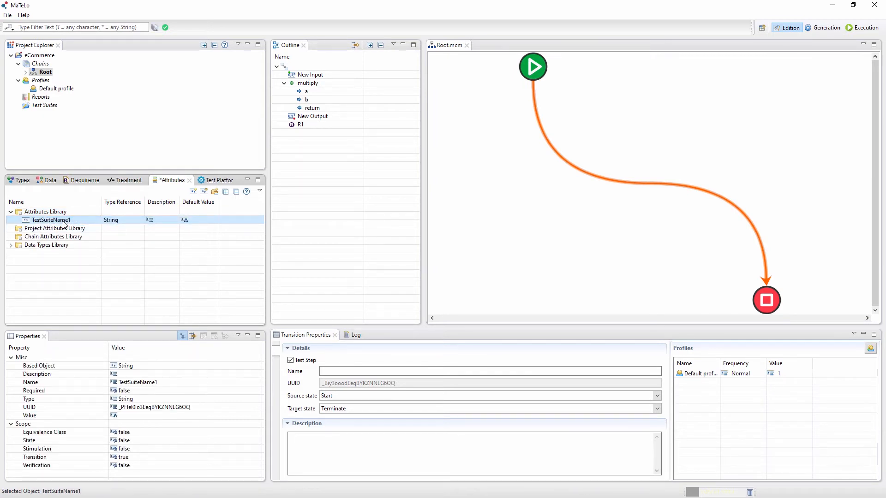
pyautogui.moveTo(64, 225); pyautogui.dragTo(555, 150)
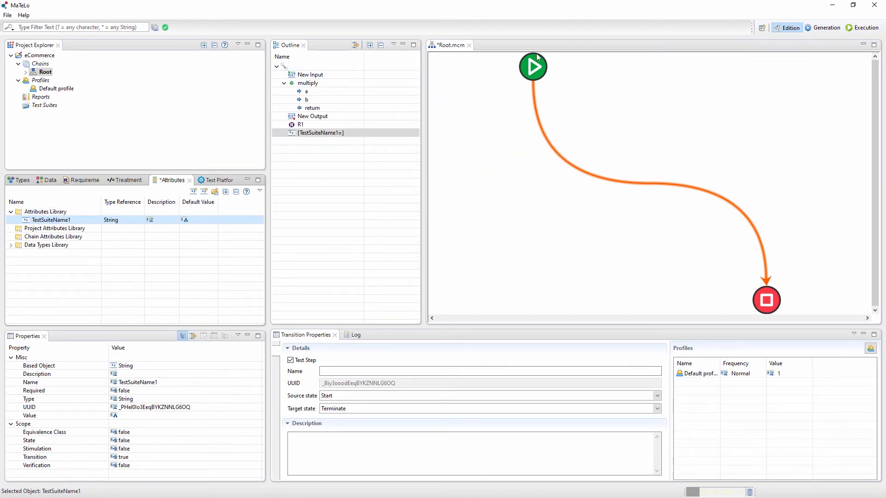
# Step: Set the value of the transition's TestSuiteName1 attribute to TestSuite
pyautogui.click(325, 134)
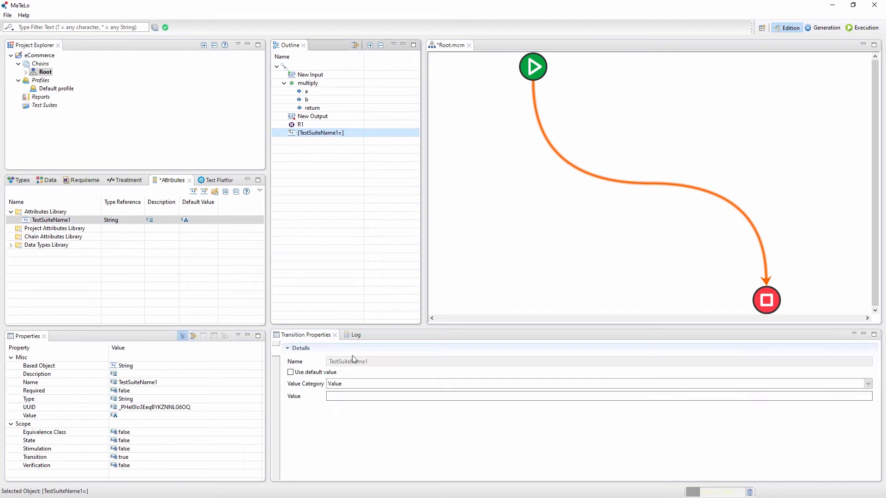
pyautogui.click(350, 397)
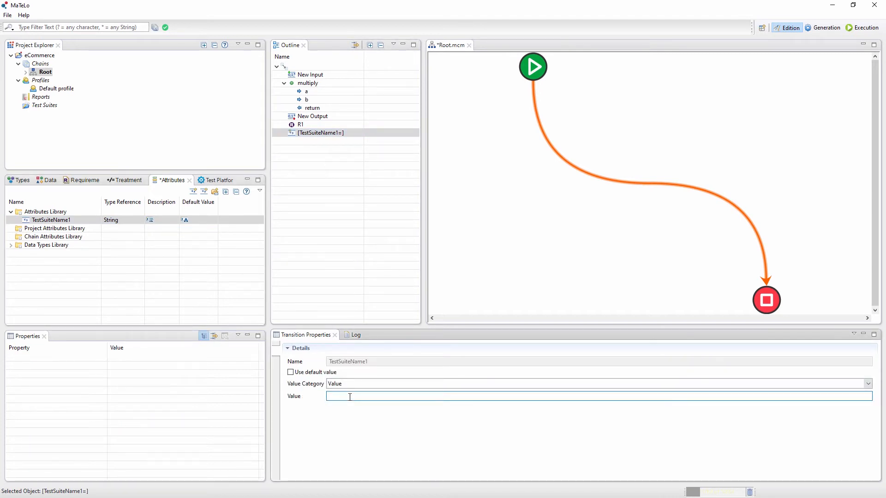
pyautogui.write('TestSuite')
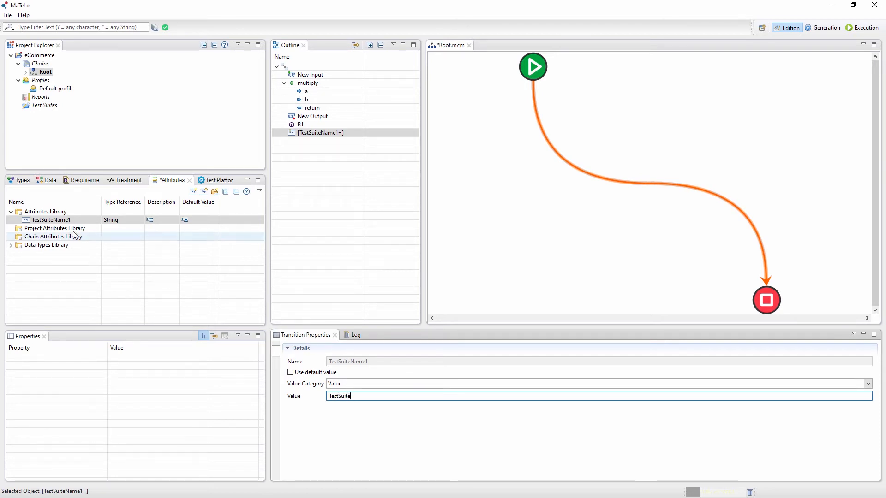
# Step: Create a second TestSuiteName attribute in the Attributes Library and attach it to the transition in Root.mcm
pyautogui.rightClick(46, 213)
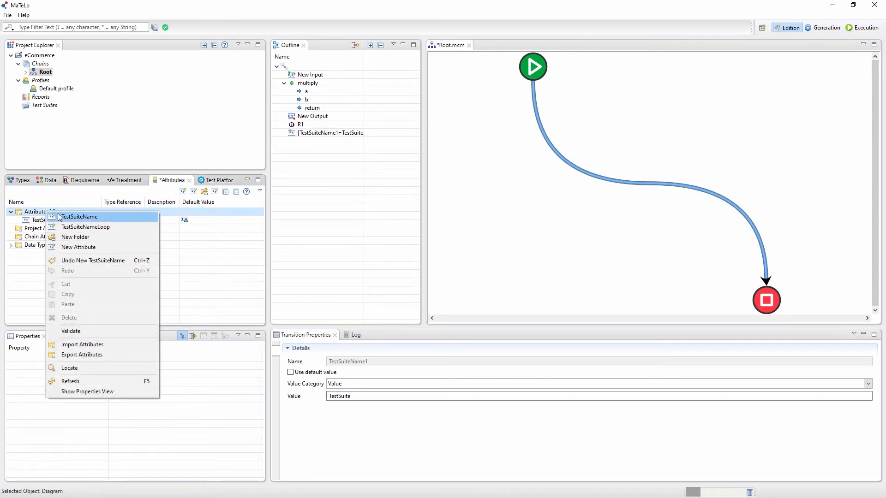
pyautogui.click(92, 217)
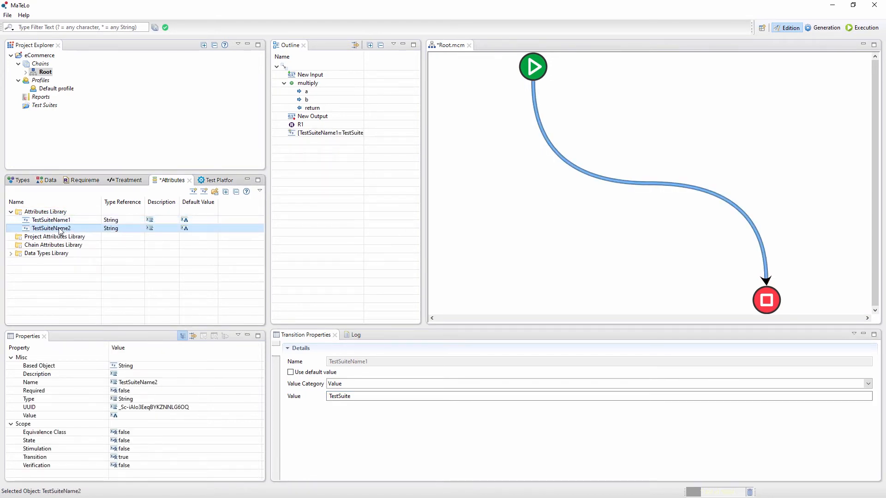
pyautogui.moveTo(60, 231); pyautogui.dragTo(556, 152)
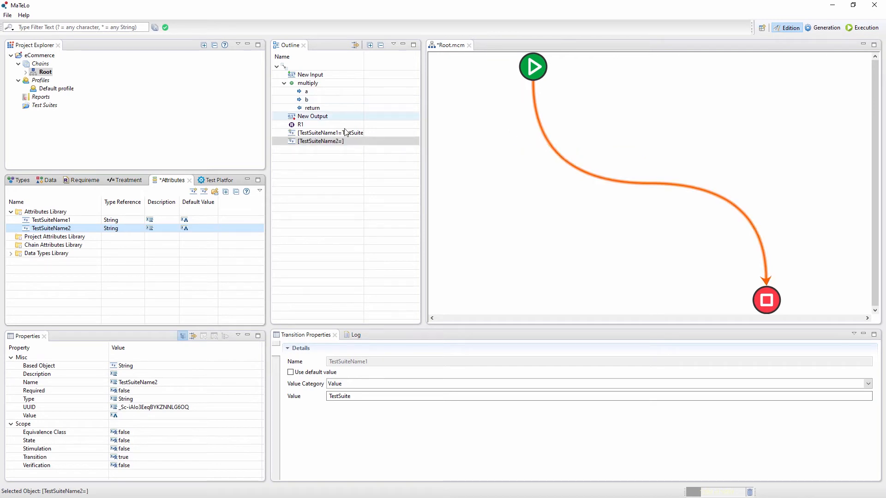
# Step: Set the transition's TestSuiteName2 attribute to the External Input category, taking the Equivalence Class Name from New Input
pyautogui.click(331, 143)
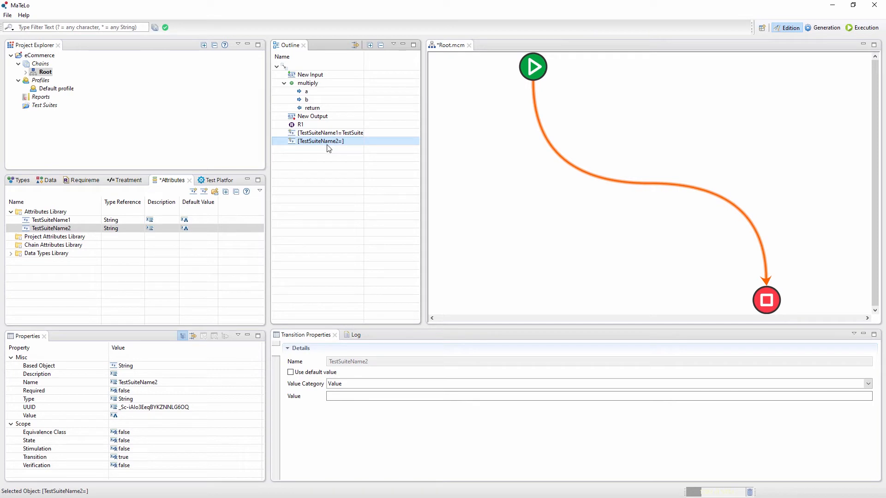
pyautogui.click(359, 384)
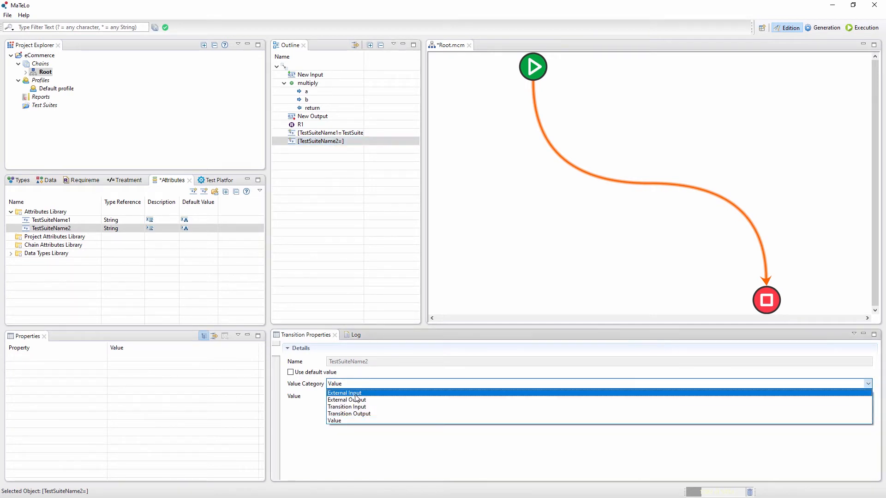
pyautogui.click(357, 396)
pyautogui.click(358, 409)
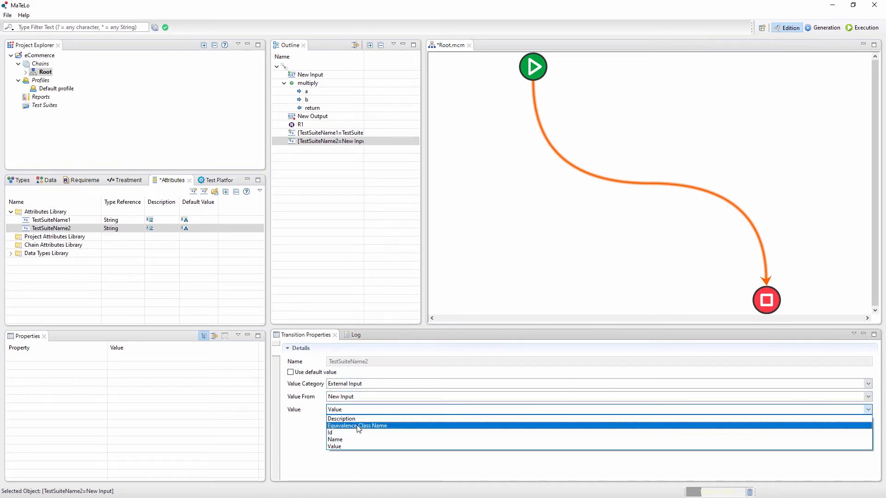
pyautogui.click(359, 426)
pyautogui.click(325, 140)
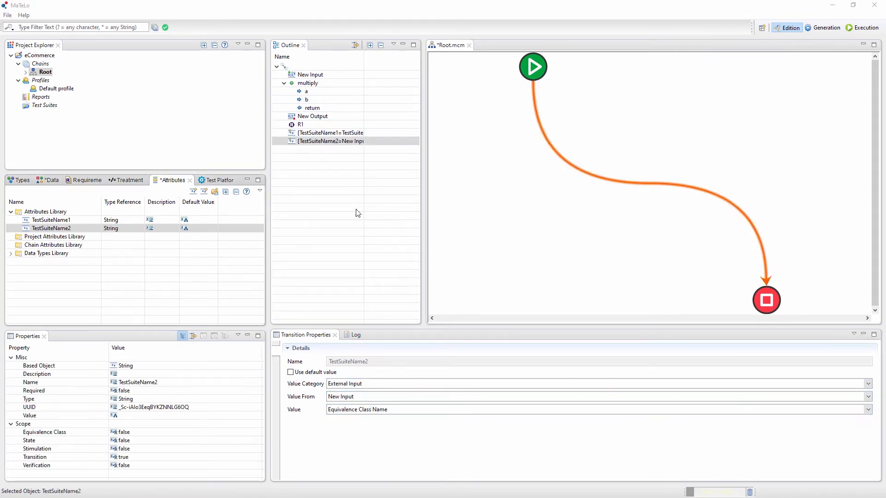
# Step: Rename New Input's equivalence classes EC0 to Negative and EC2 to POsi sup 50
pyautogui.click(49, 182)
pyautogui.click(50, 239)
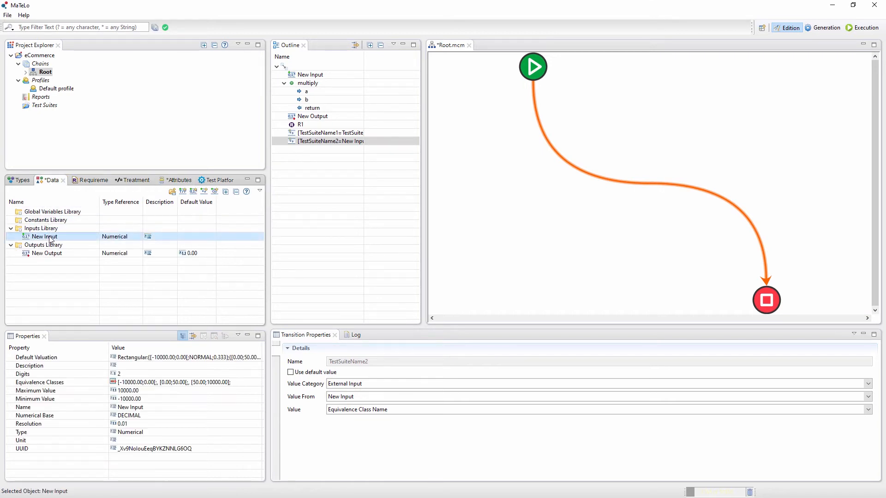
pyautogui.click(63, 382)
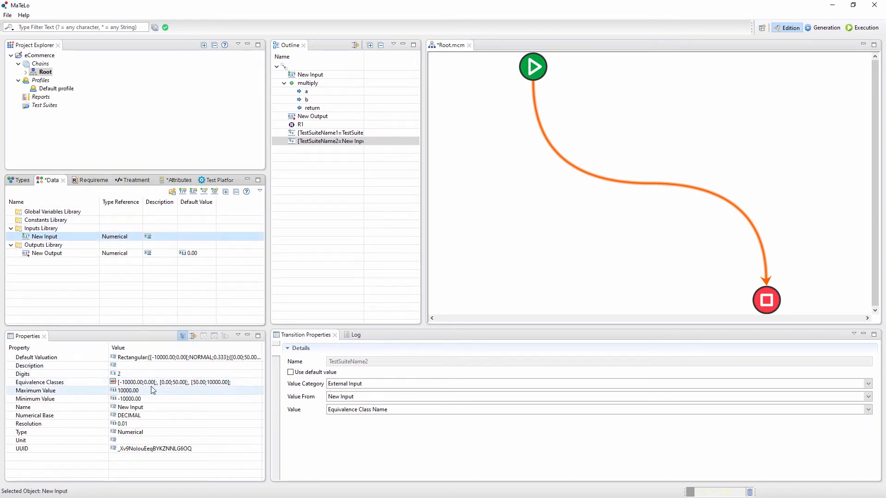
pyautogui.click(257, 382)
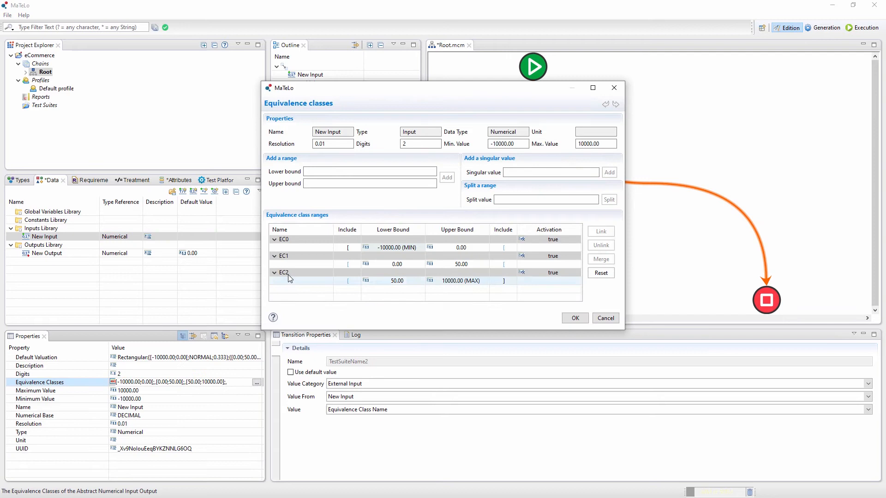
pyautogui.click(284, 240)
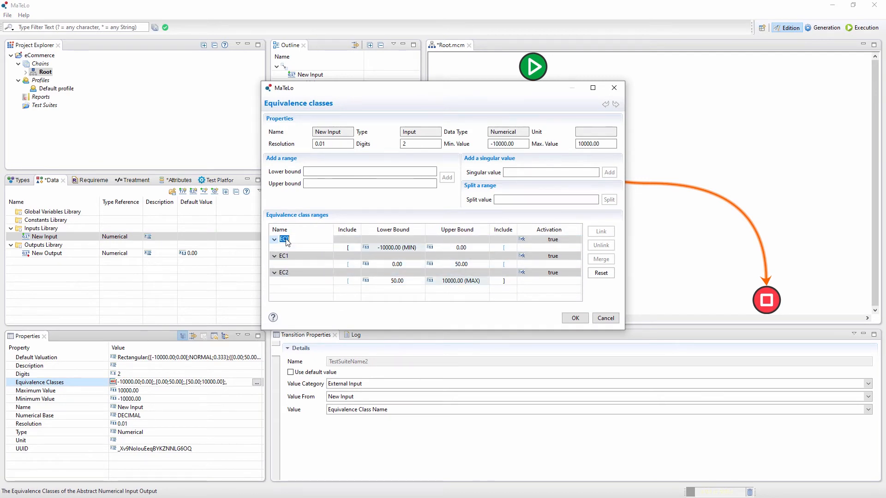
pyautogui.write('Negative')
pyautogui.click(291, 273)
pyautogui.write('PO')
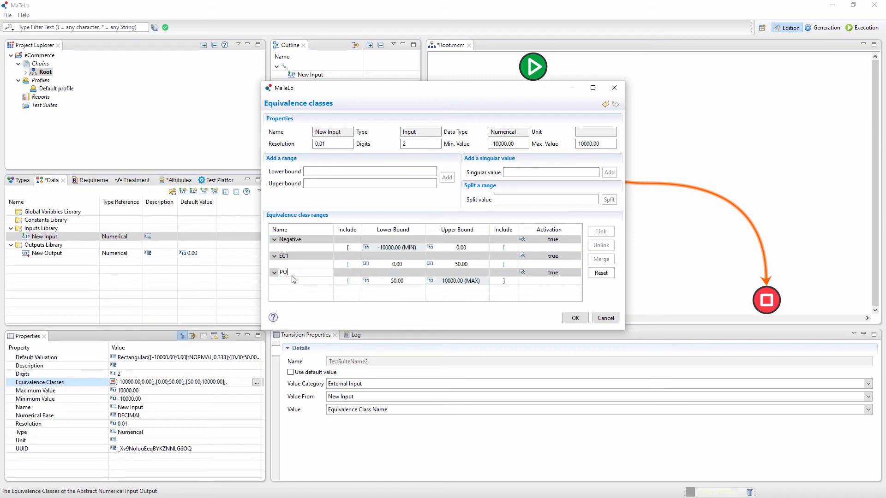
pyautogui.write('si sup 50')
pyautogui.click(576, 318)
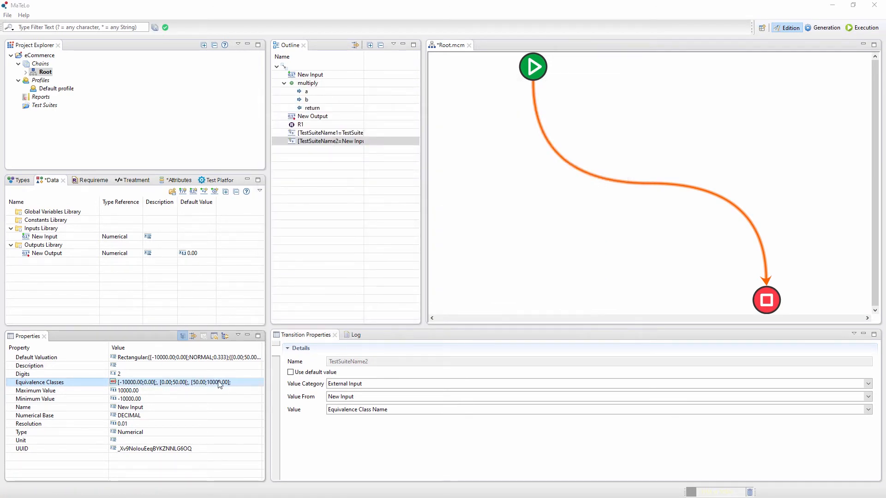
# Step: Widen the Name column of the test platforms list and add a Scripting platform to the Test Platforms Library
pyautogui.click(215, 182)
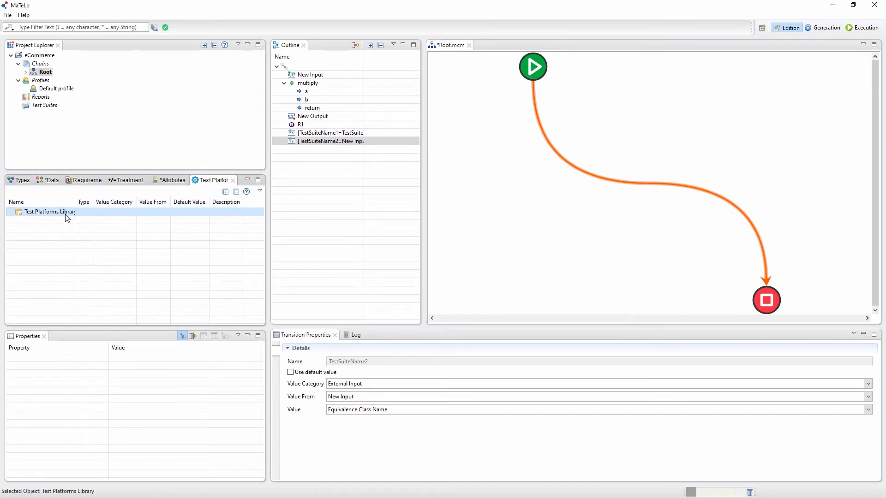
pyautogui.moveTo(75, 202); pyautogui.dragTo(84, 202)
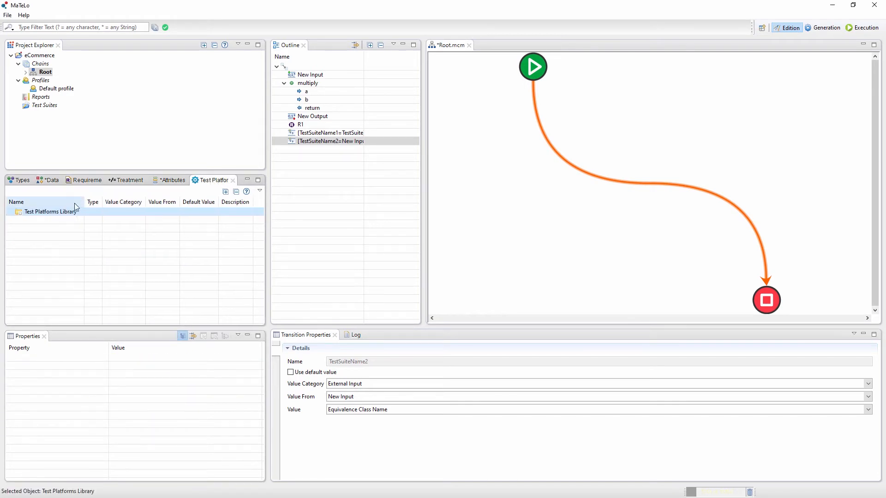
pyautogui.rightClick(57, 215)
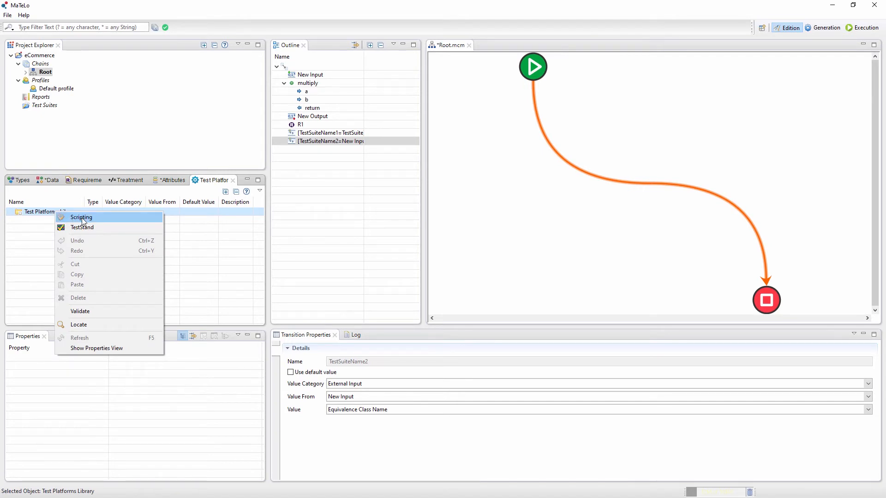
pyautogui.click(82, 218)
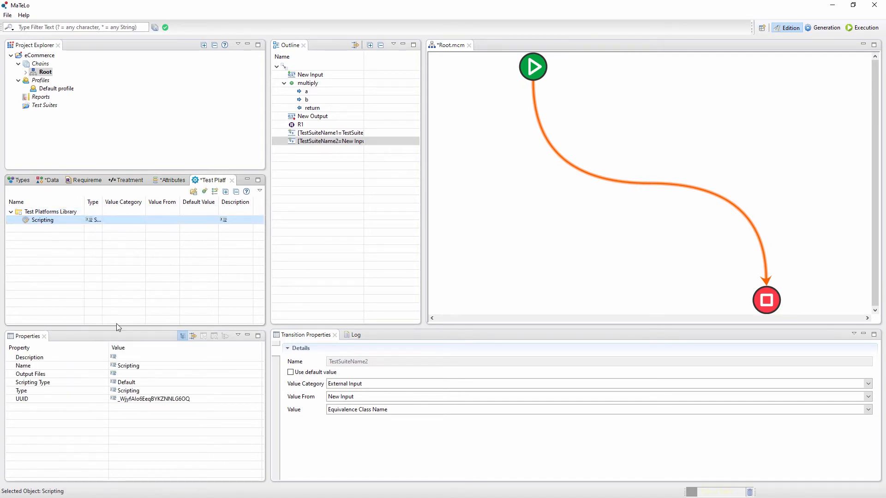
# Step: Add an output file named file with the txt extension to the Scripting platform
pyautogui.click(142, 374)
pyautogui.click(143, 375)
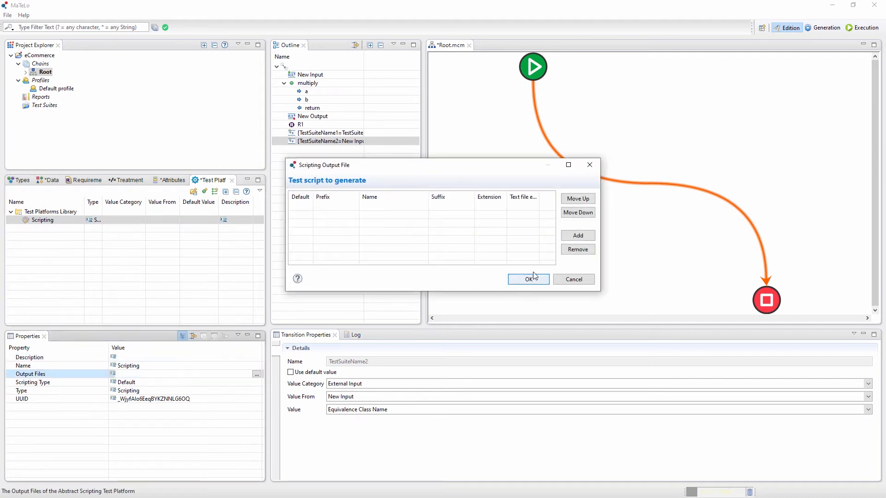
pyautogui.click(578, 236)
pyautogui.click(398, 206)
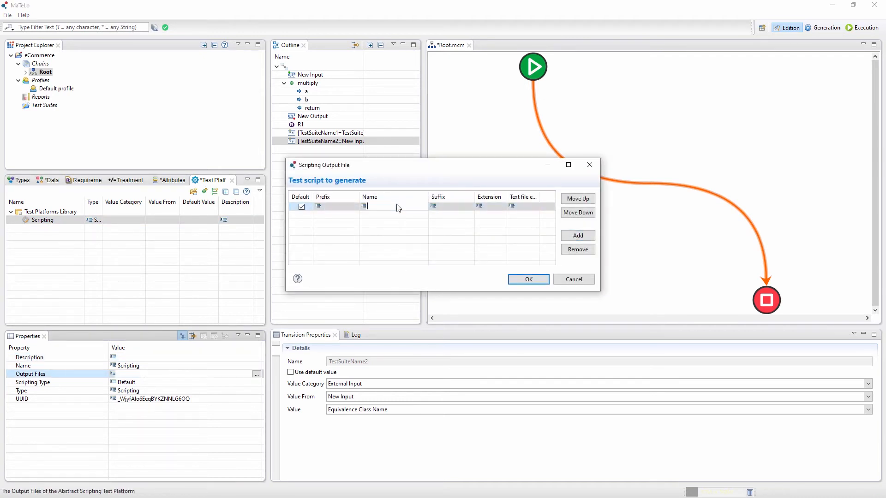
pyautogui.click(489, 207)
pyautogui.write('txt')
pyautogui.click(529, 280)
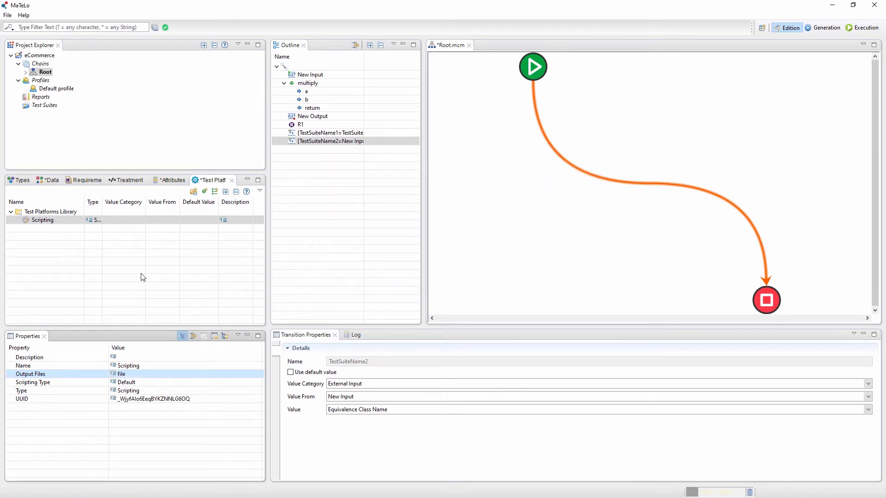
# Step: Add an operation to the Scripting platform and set its script file path to operation1 in a new scripting folder inside the eCommerce project
pyautogui.rightClick(51, 222)
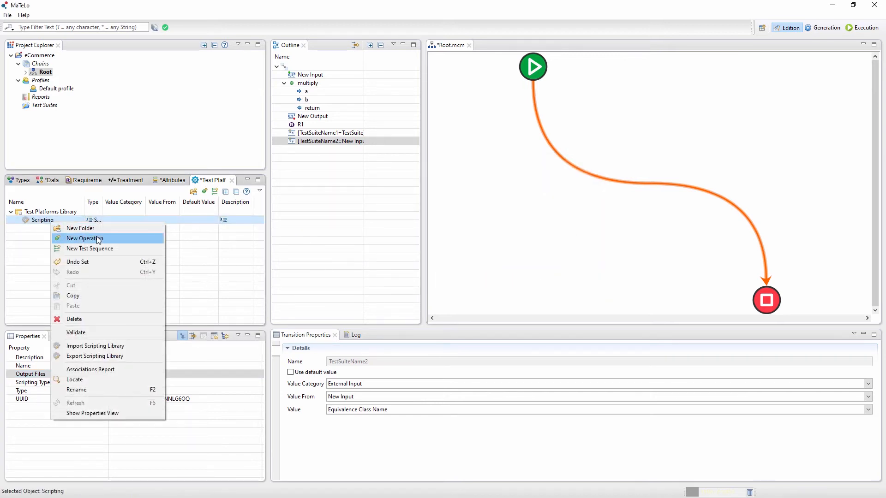
pyautogui.click(85, 238)
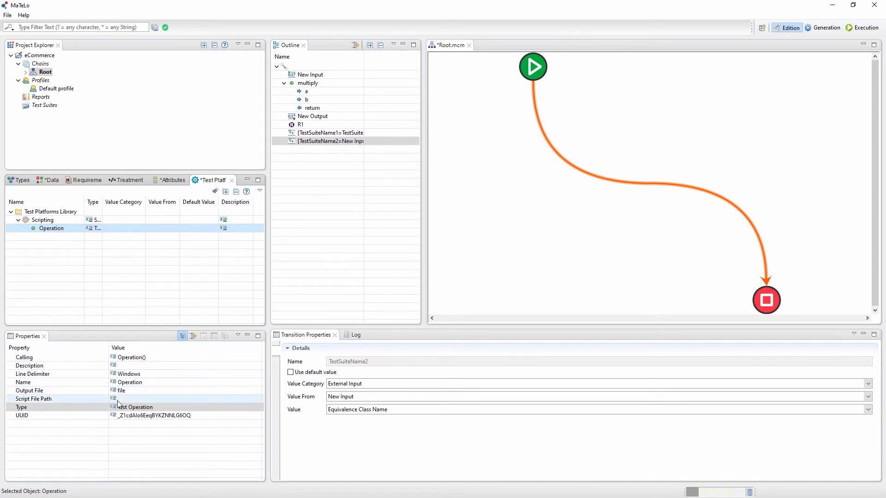
pyautogui.click(130, 400)
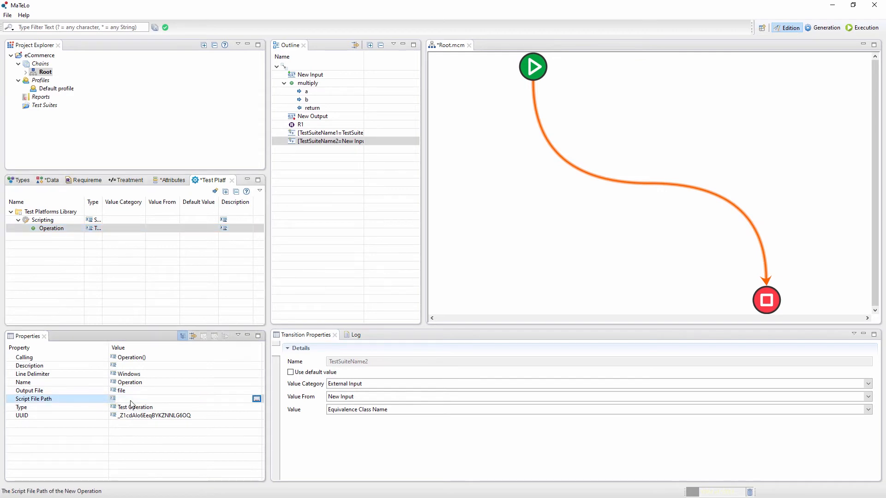
pyautogui.rightClick(192, 187)
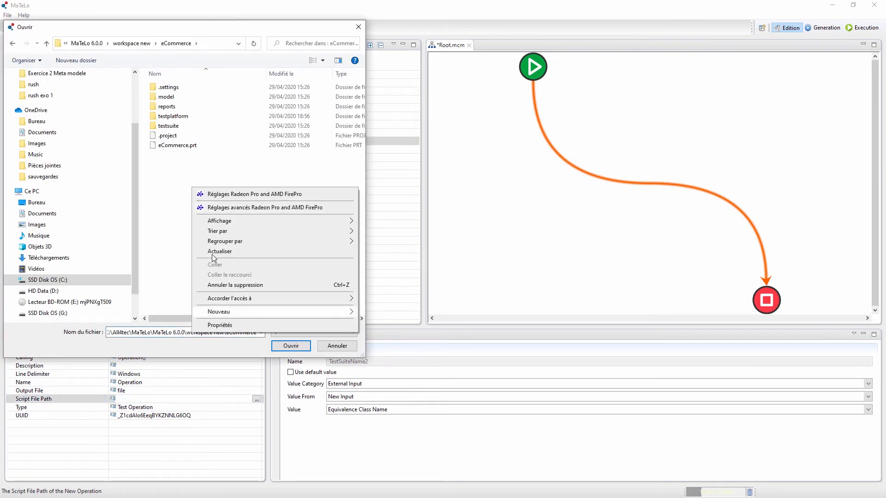
pyautogui.moveTo(222, 312)
pyautogui.click(383, 313)
pyautogui.write('scriptin')
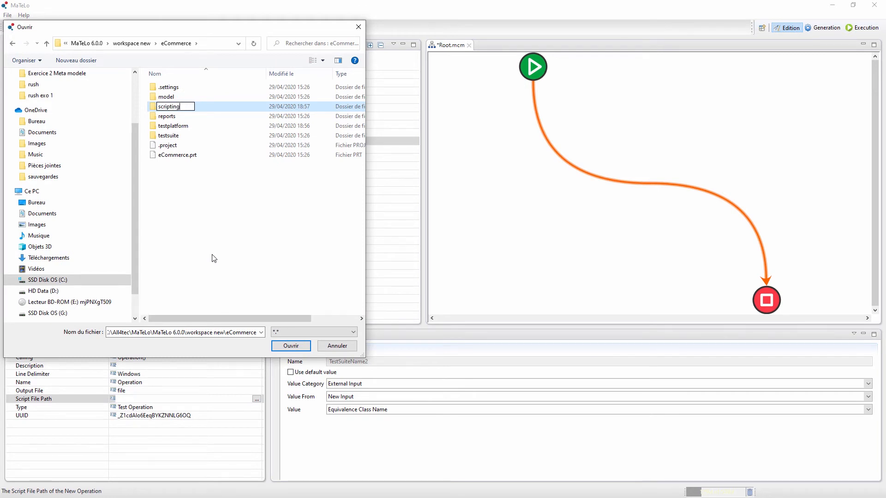
pyautogui.write('g')
pyautogui.press('Return')
pyautogui.press('Return')
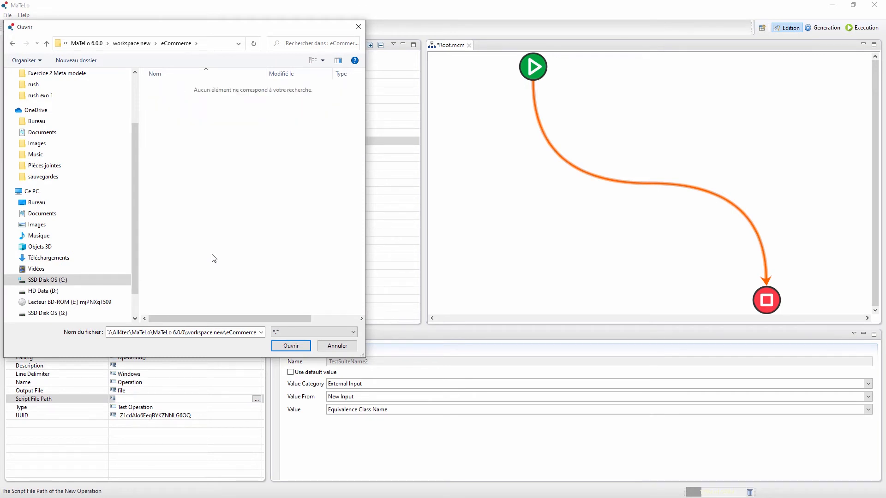
pyautogui.write('operation1')
pyautogui.press('Return')
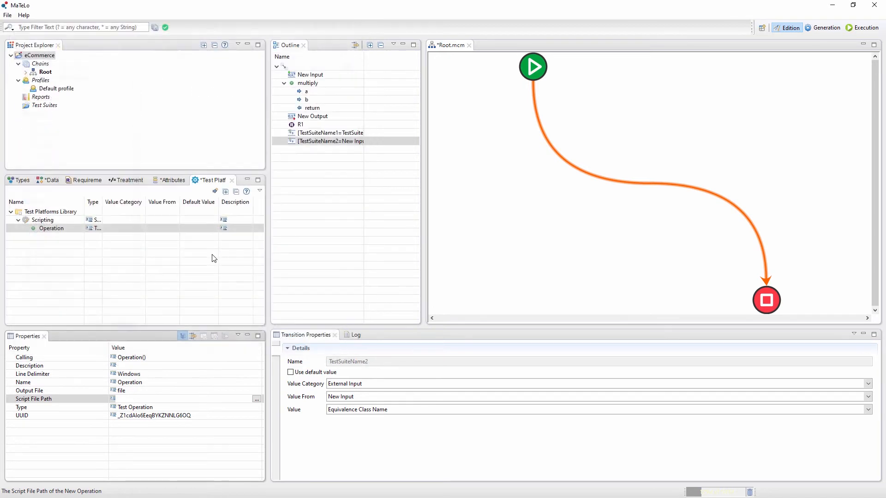
# Step: Add a parameter named input1 to the Scripting platform's operation
pyautogui.hotkey('shift', 'F10')
pyautogui.press('Down')
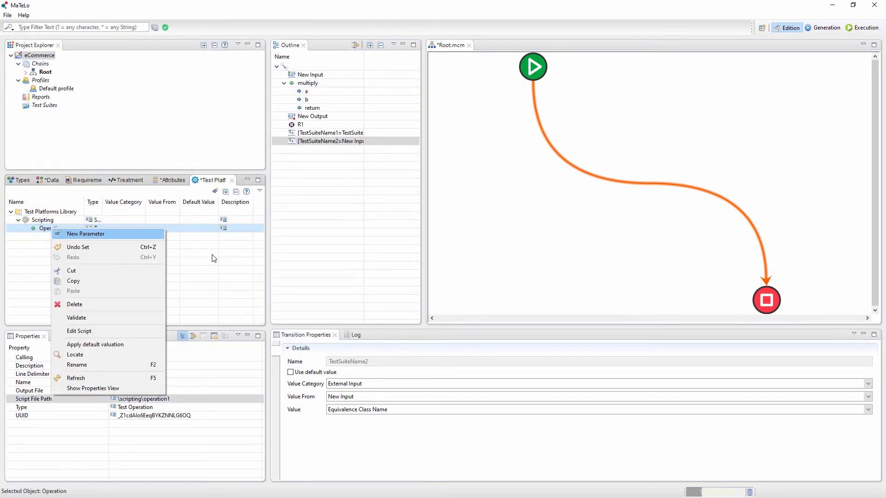
pyautogui.press('Return')
pyautogui.write('input')
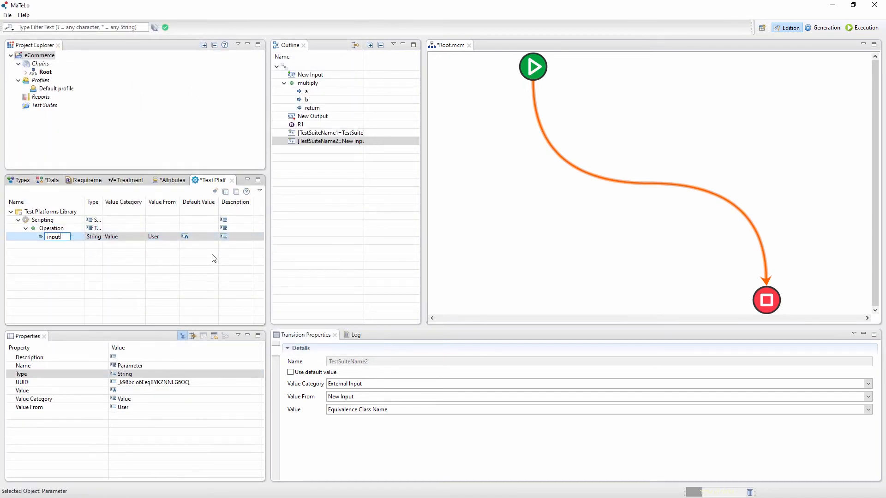
pyautogui.write('1')
pyautogui.press('Return')
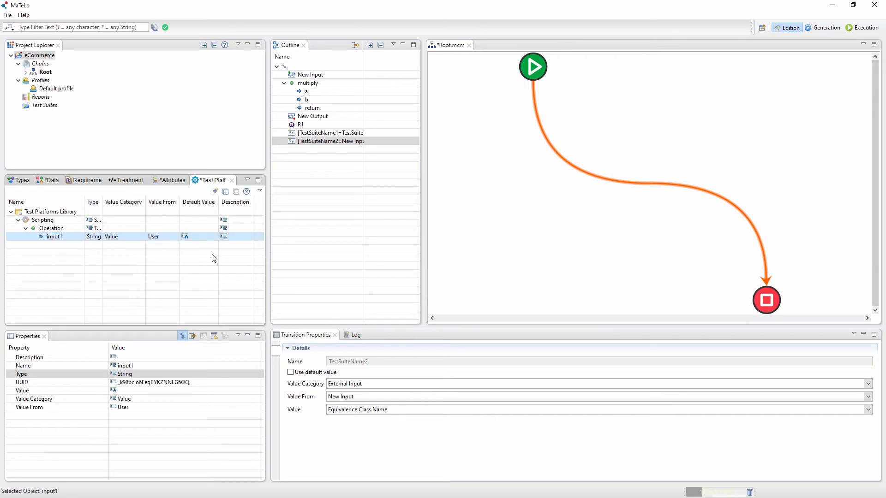
# Step: Open the script of the Scripting platform's operation for editing
pyautogui.press('Up')
pyautogui.hotkey('shift', 'F10')
pyautogui.press('Down')
pyautogui.press('Down')
pyautogui.press('Down')
pyautogui.press('Down')
pyautogui.press('Down')
pyautogui.press('Down')
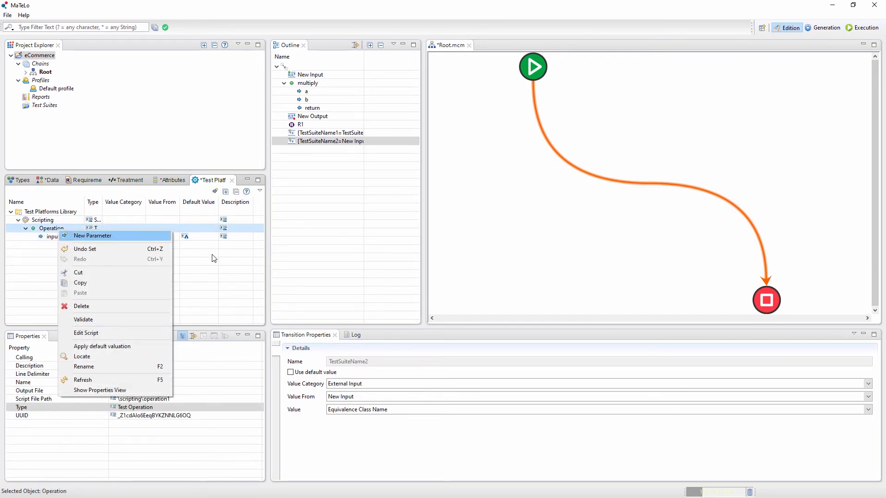
pyautogui.press('Down')
pyautogui.press('Return')
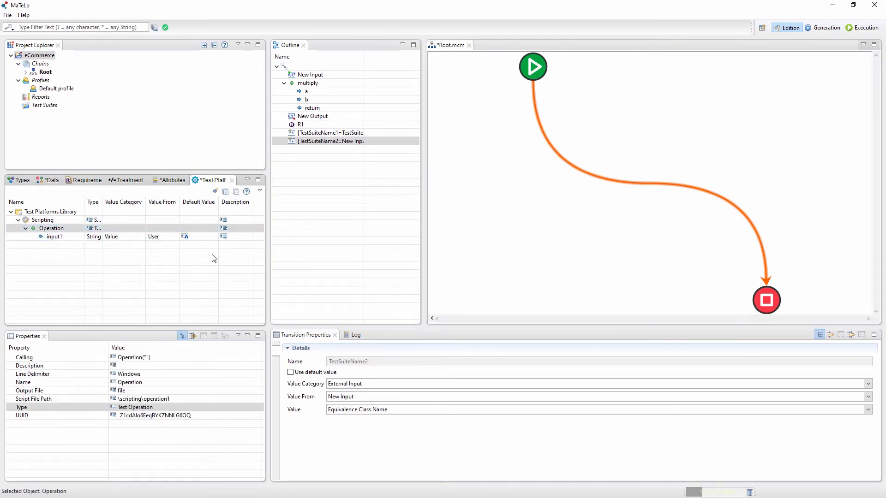
# Step: Write My_code_to_generate_when_operataion($input1) in the operation1 script, inserting the $input1 variable from the suggested variables
pyautogui.write('My_code_to_generate_when_operataion_is')
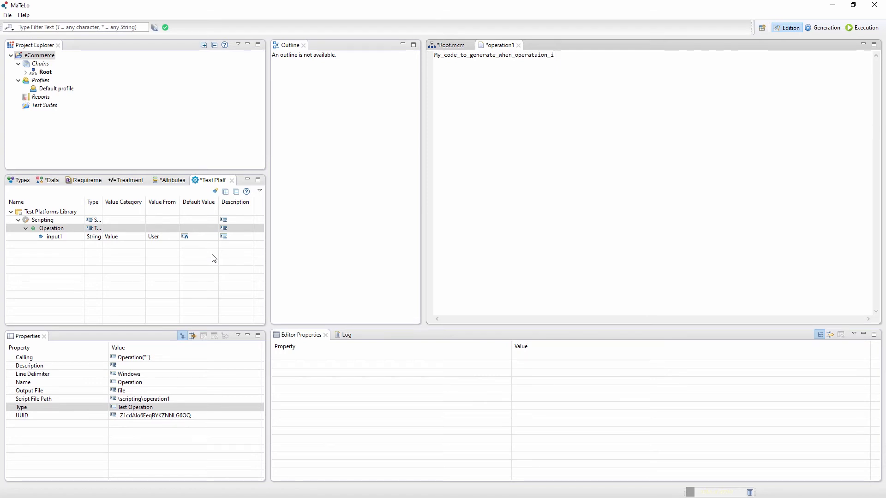
pyautogui.hotkey('ctrl', 'space')
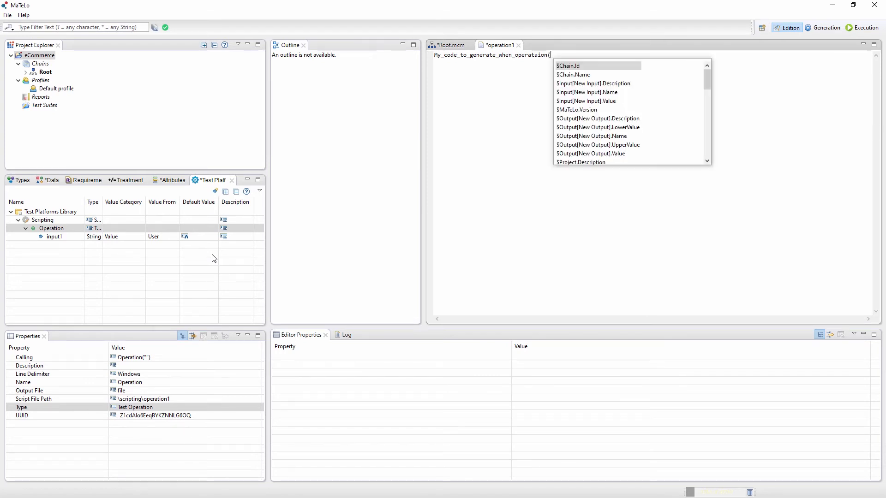
pyautogui.moveTo(707, 79); pyautogui.dragTo(707, 146)
pyautogui.doubleClick(566, 154)
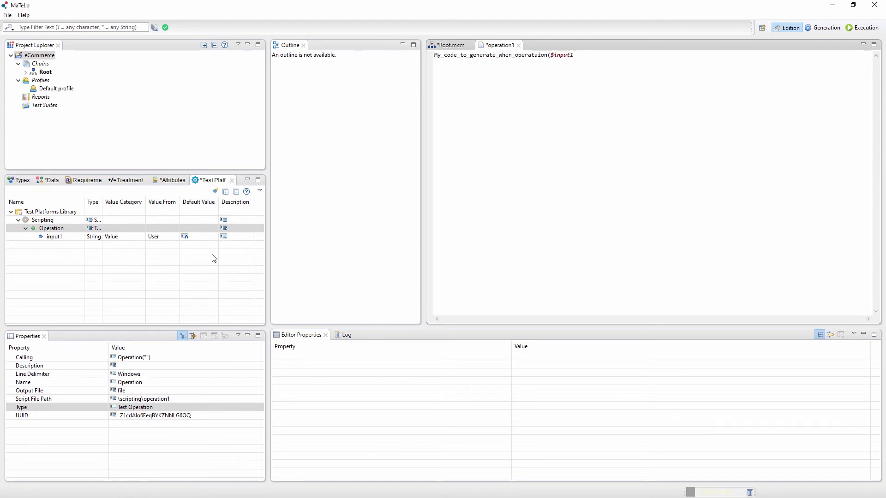
pyautogui.write(')')
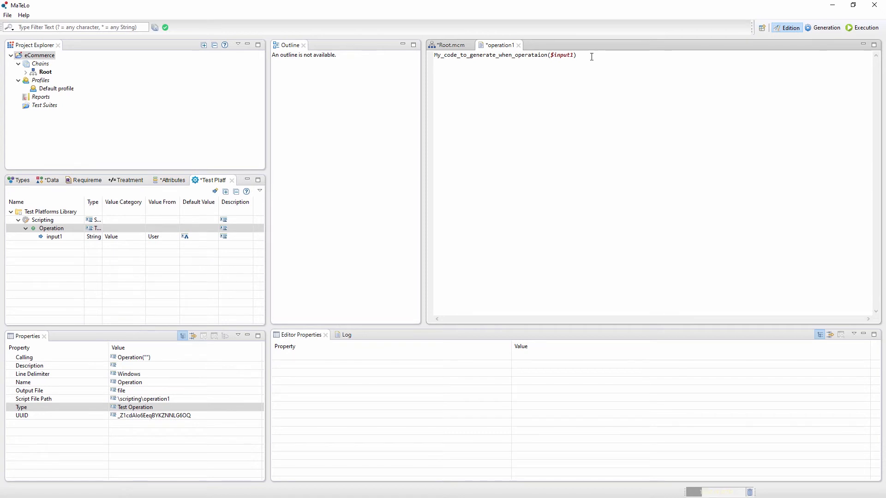
# Step: Assign the Scripting platform's operation to the transition in the Root chain
pyautogui.click(448, 45)
pyautogui.click(50, 229)
pyautogui.moveTo(50, 231); pyautogui.dragTo(557, 154)
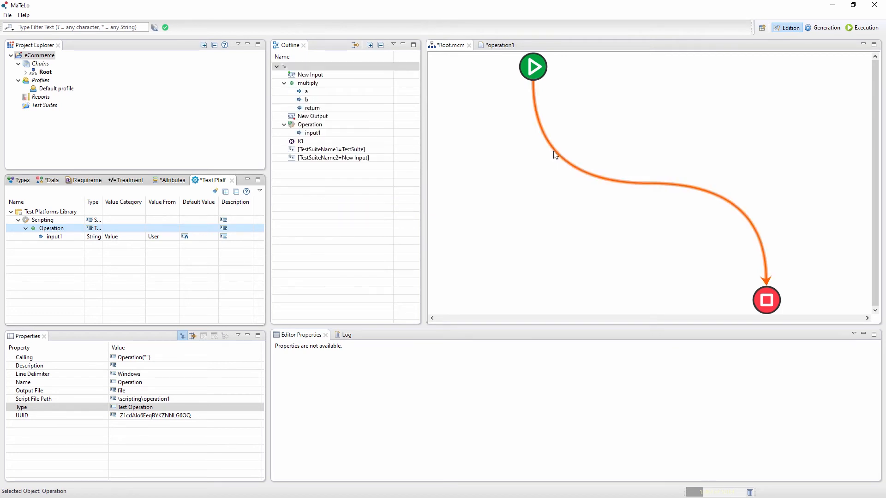
# Step: Link New Input to the operation's input1 parameter on the transition and save all project changes
pyautogui.click(309, 135)
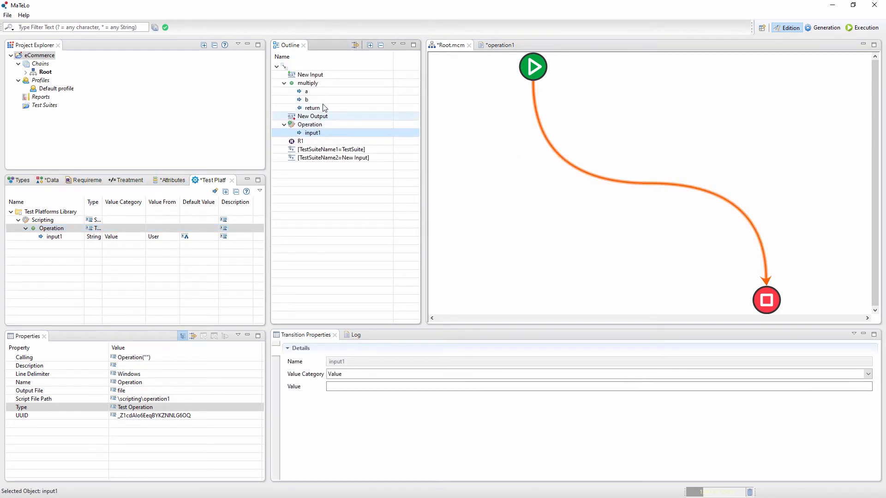
pyautogui.moveTo(312, 77); pyautogui.dragTo(319, 139)
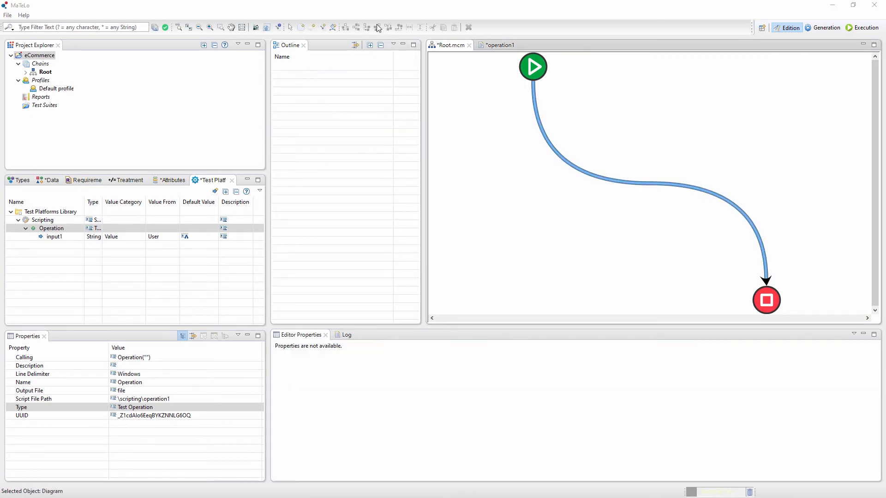
pyautogui.click(154, 29)
# Step: Show the History view from the MaTeLo category
pyautogui.click(8, 16)
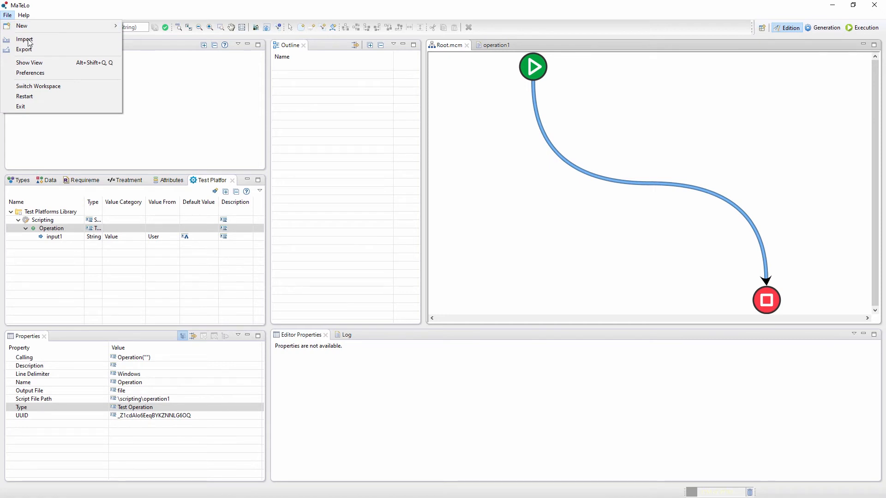
pyautogui.click(29, 62)
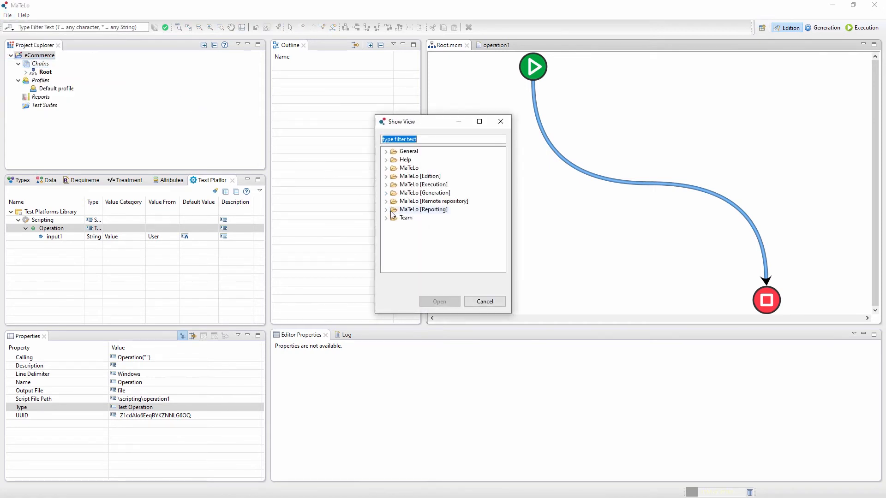
pyautogui.click(386, 169)
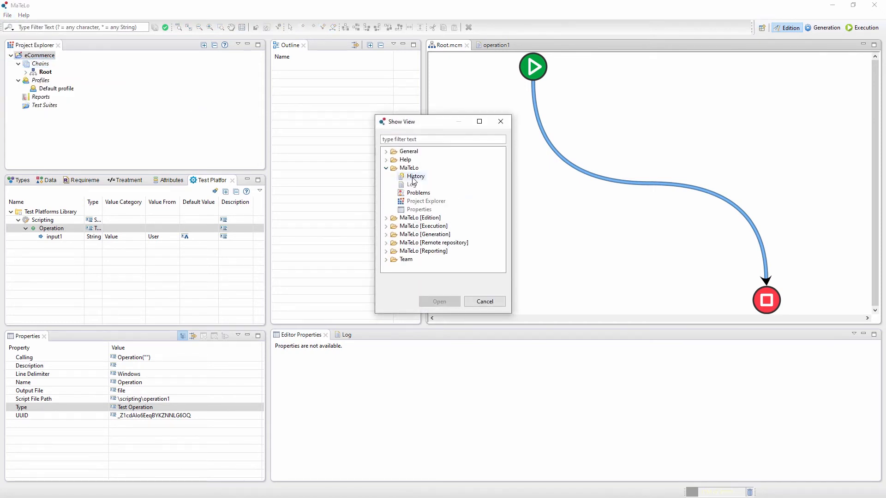
pyautogui.click(414, 177)
pyautogui.click(439, 301)
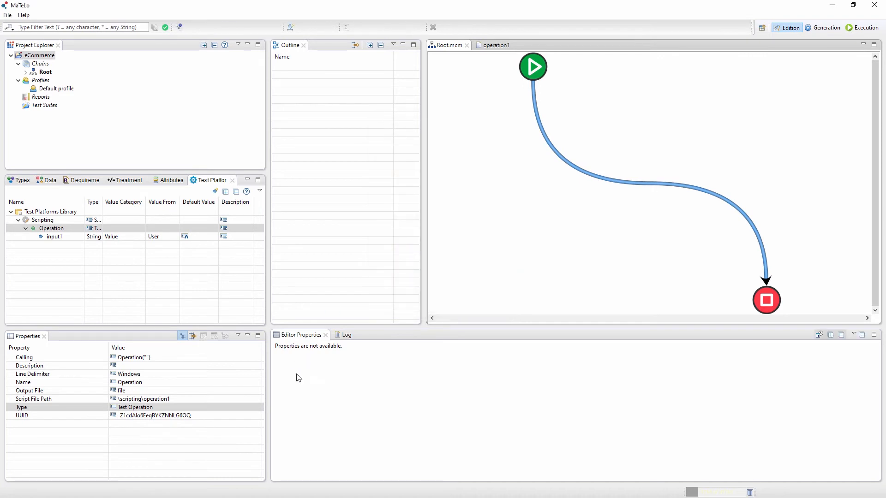
# Step: Try to restore the project version from the eCommerce_2020-04-30_10-26-48 backup
pyautogui.click(319, 381)
pyautogui.rightClick(319, 379)
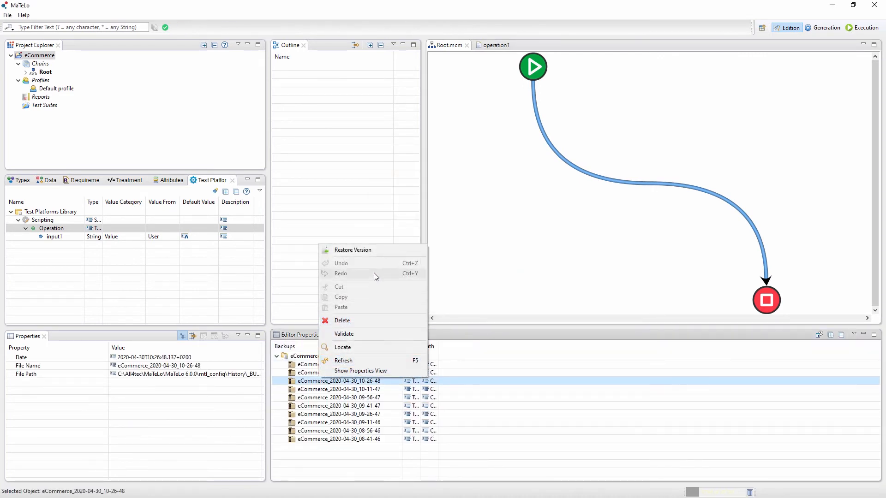
pyautogui.click(370, 250)
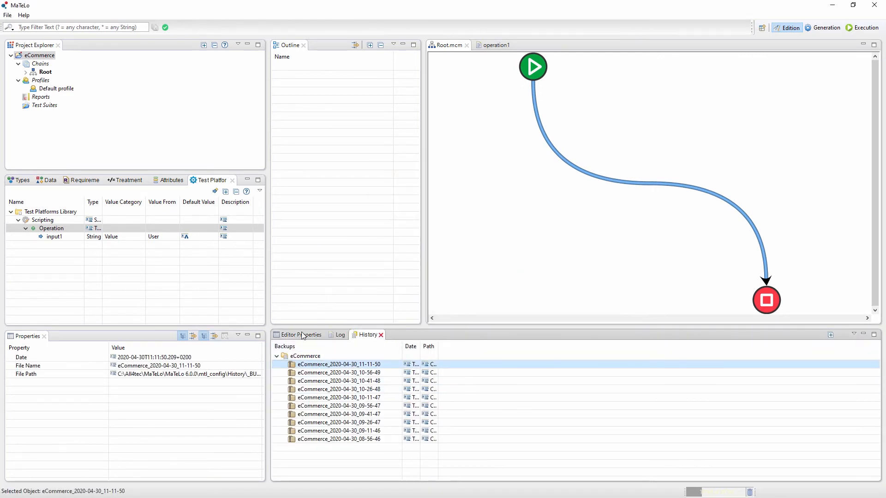
# Step: Name the transition between the start and terminate states Ma transition
pyautogui.click(577, 172)
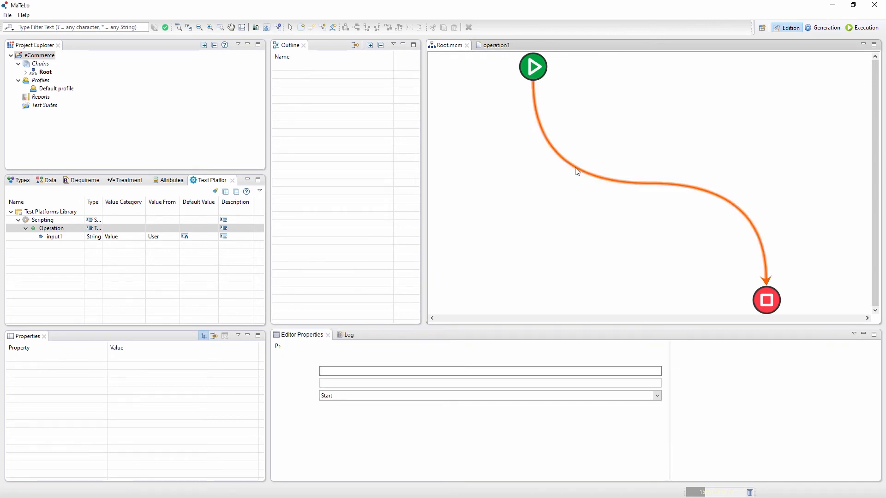
pyautogui.click(387, 371)
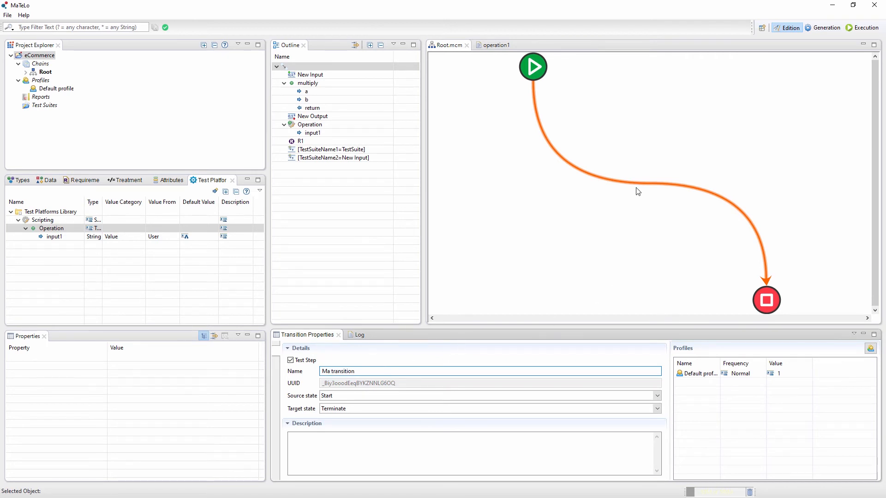
pyautogui.click(610, 179)
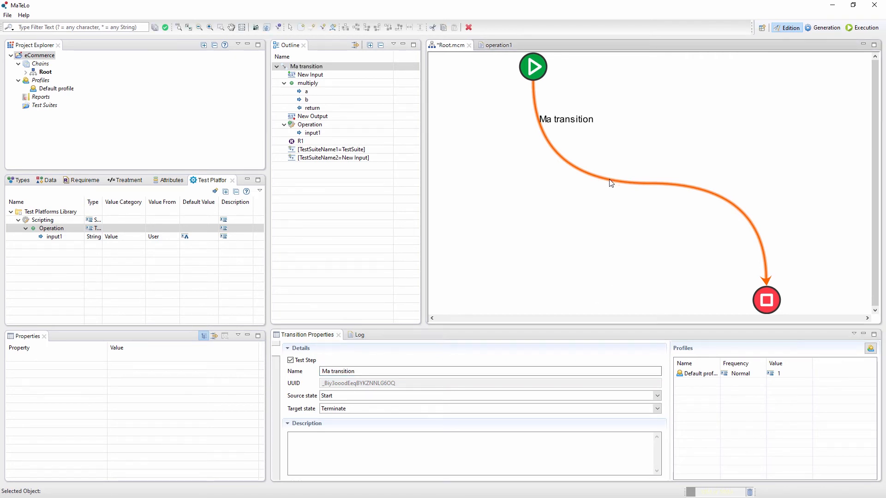
pyautogui.moveTo(572, 120); pyautogui.dragTo(536, 119)
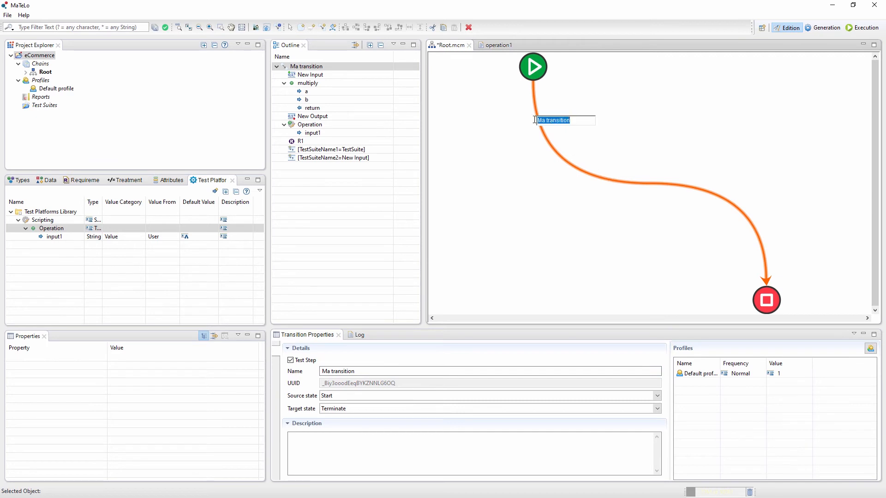
pyautogui.click(579, 120)
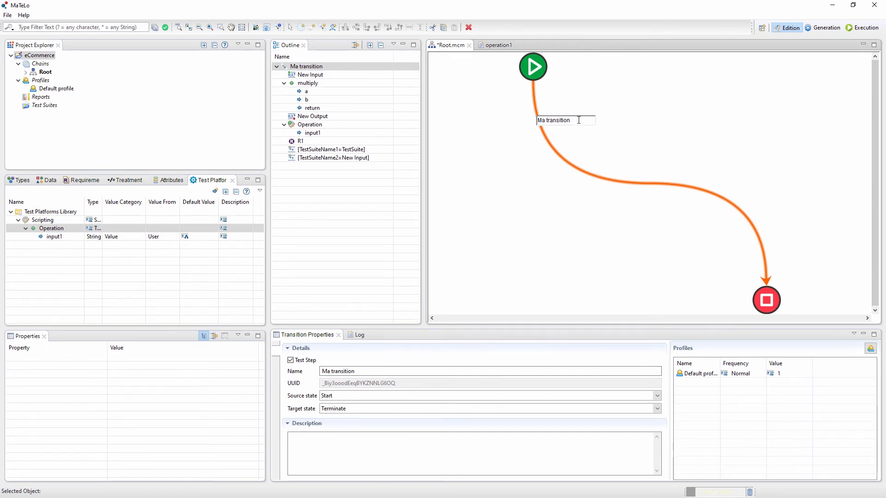
# Step: Add two states named State1 and State2 to the Root chain, with State2 below State1
pyautogui.rightClick(499, 148)
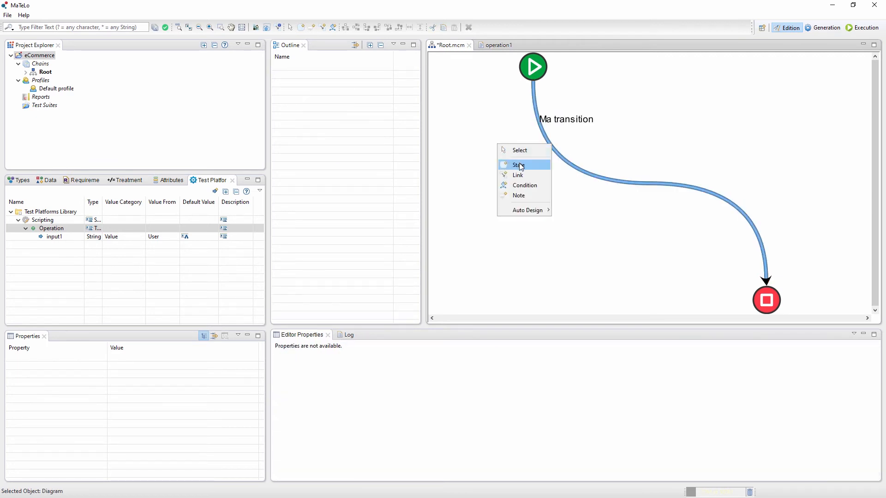
pyautogui.click(519, 165)
pyautogui.click(508, 139)
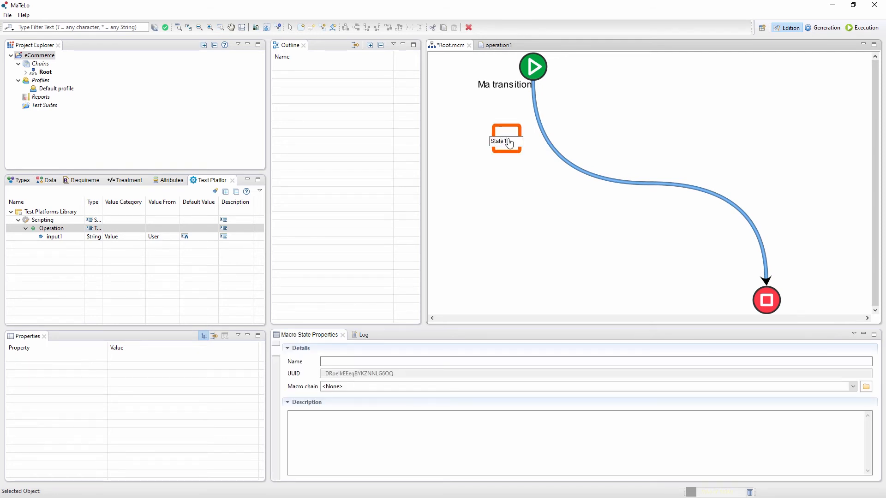
pyautogui.press('Return')
pyautogui.click(521, 274)
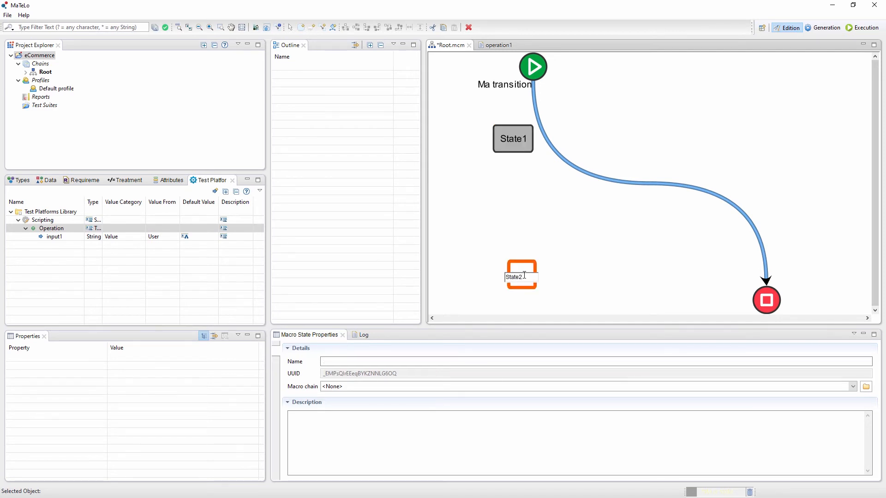
pyautogui.press('Return')
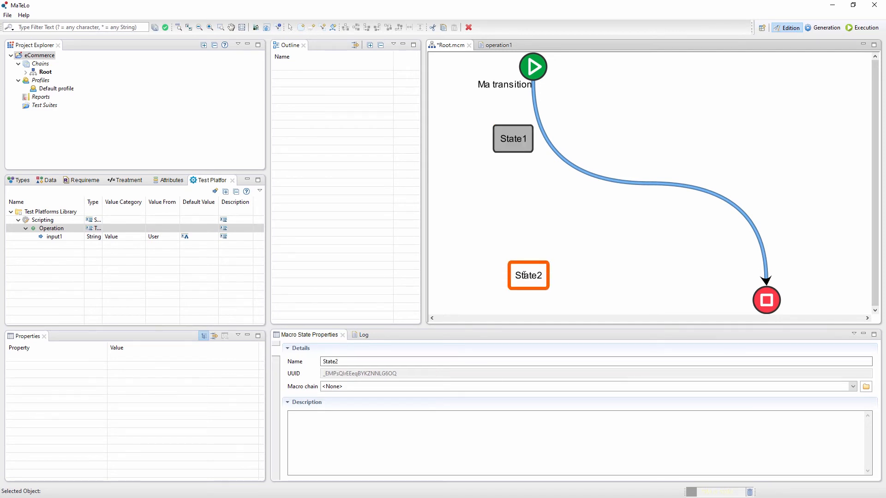
# Step: Reattach Ma transition so that it runs from State1 to State2
pyautogui.rightClick(596, 241)
pyautogui.click(617, 249)
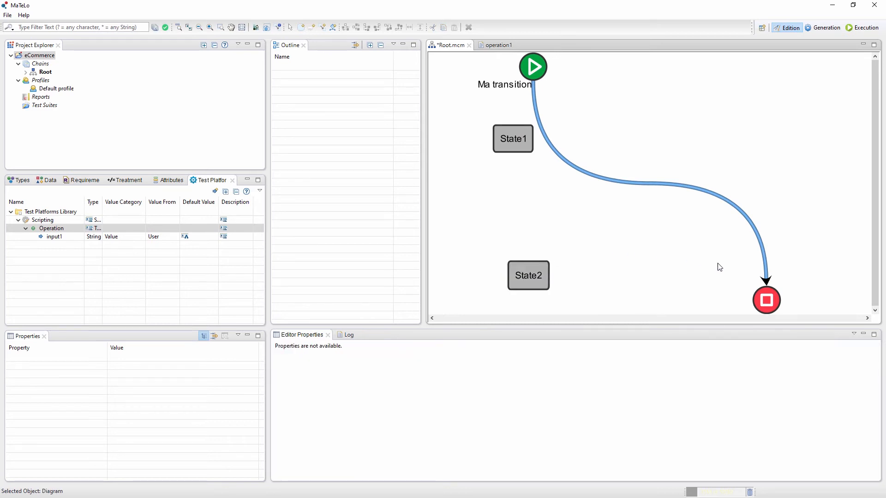
pyautogui.moveTo(767, 281); pyautogui.dragTo(538, 270)
pyautogui.moveTo(534, 96); pyautogui.dragTo(517, 130)
# Step: Link the start state to State1 and State2 to the terminate state
pyautogui.rightClick(575, 95)
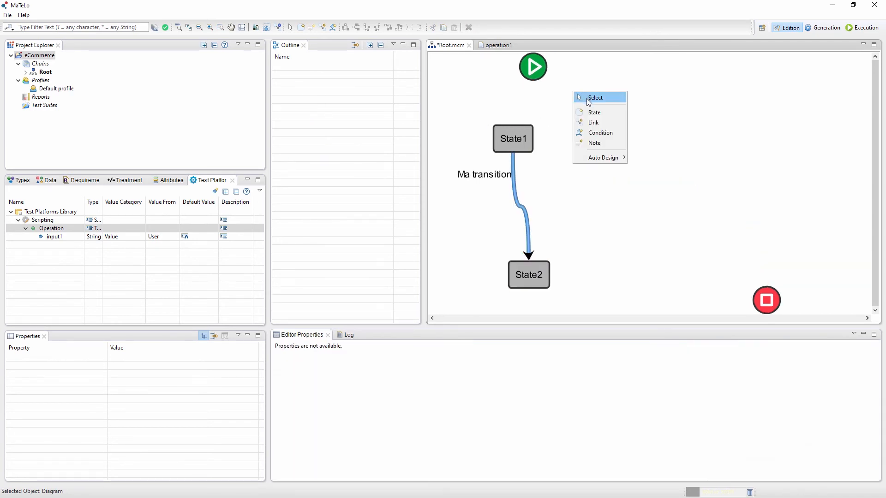
pyautogui.click(600, 122)
pyautogui.click(533, 69)
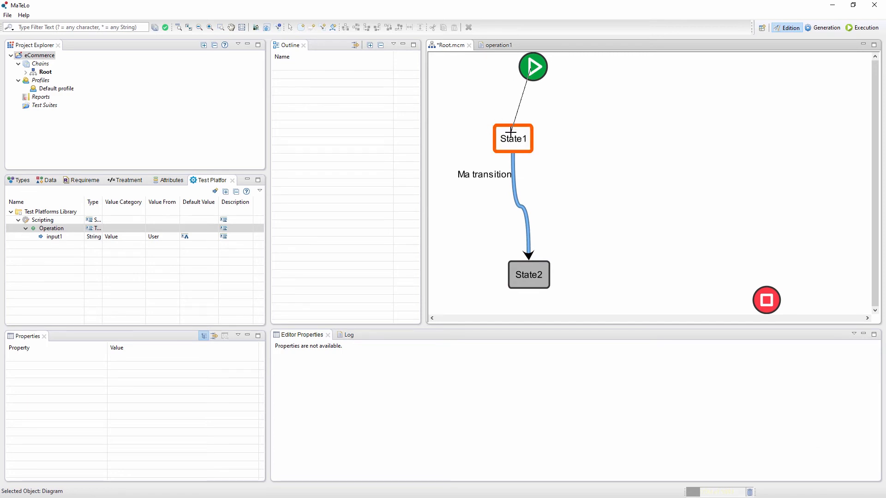
pyautogui.click(511, 133)
pyautogui.click(540, 272)
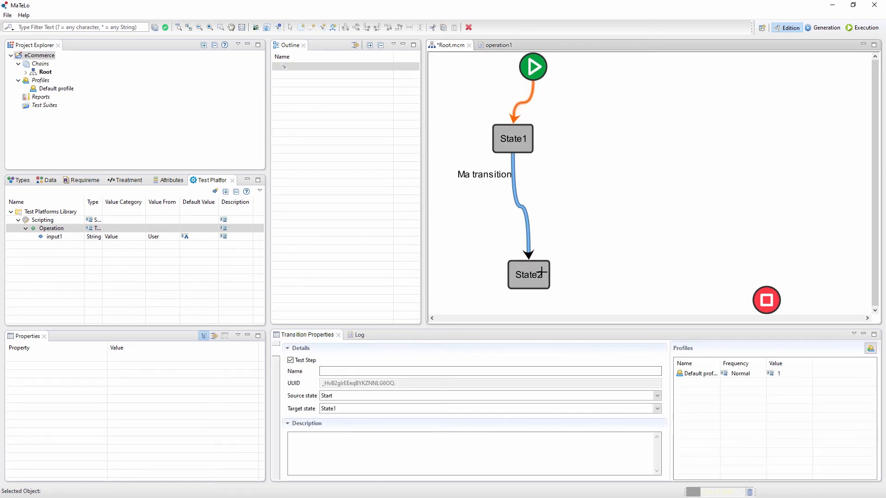
pyautogui.click(761, 301)
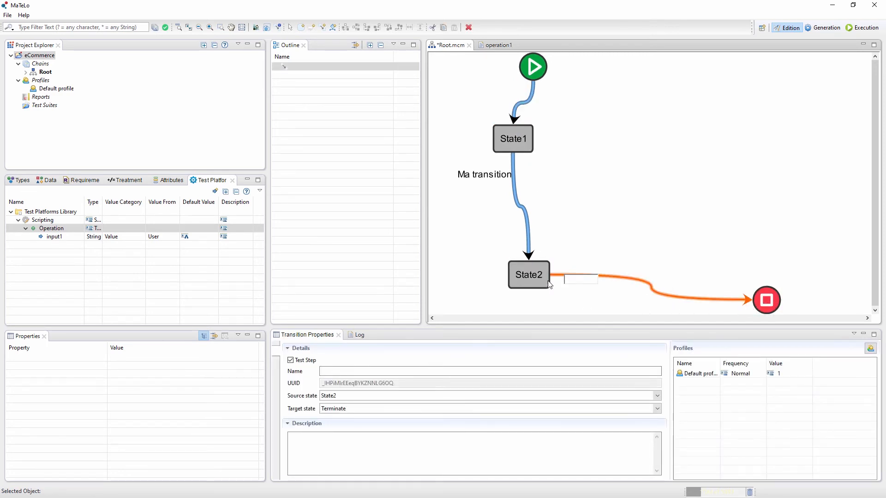
# Step: Add a return transition named loop from State2 to State1
pyautogui.click(530, 276)
pyautogui.click(526, 141)
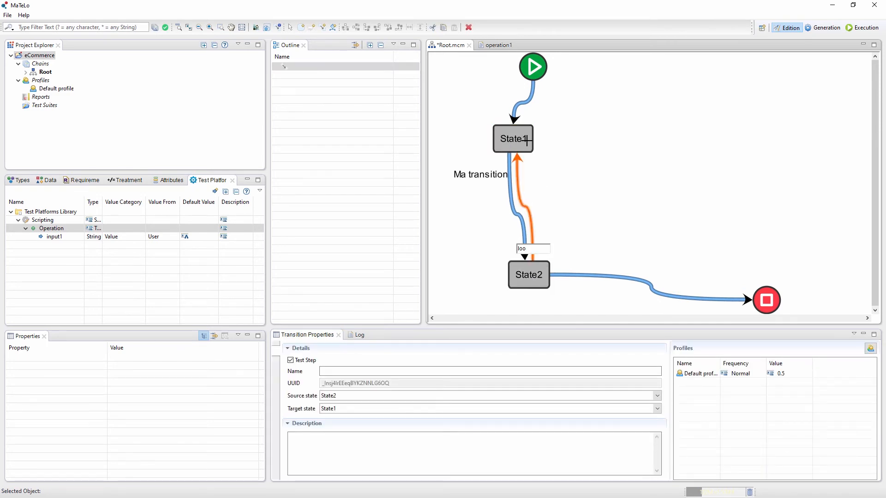
pyautogui.click(626, 131)
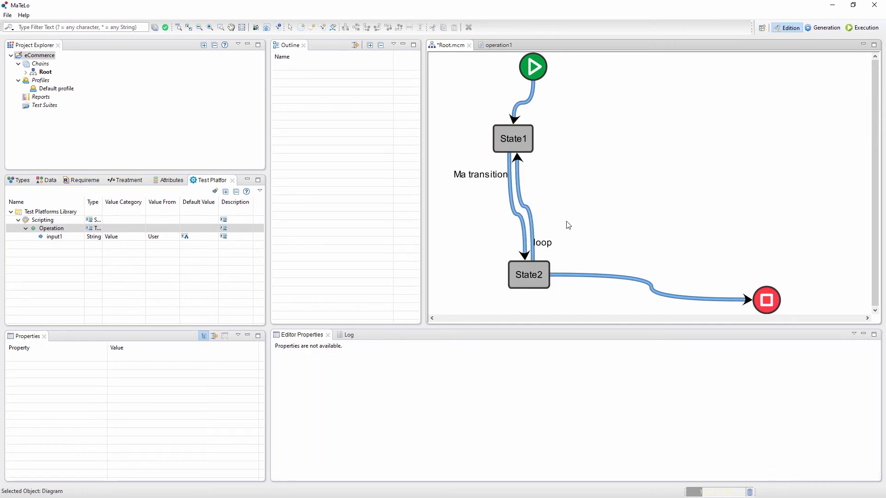
# Step: Move State2 to the right of State1 and align the two states horizontally
pyautogui.moveTo(538, 274); pyautogui.dragTo(724, 146)
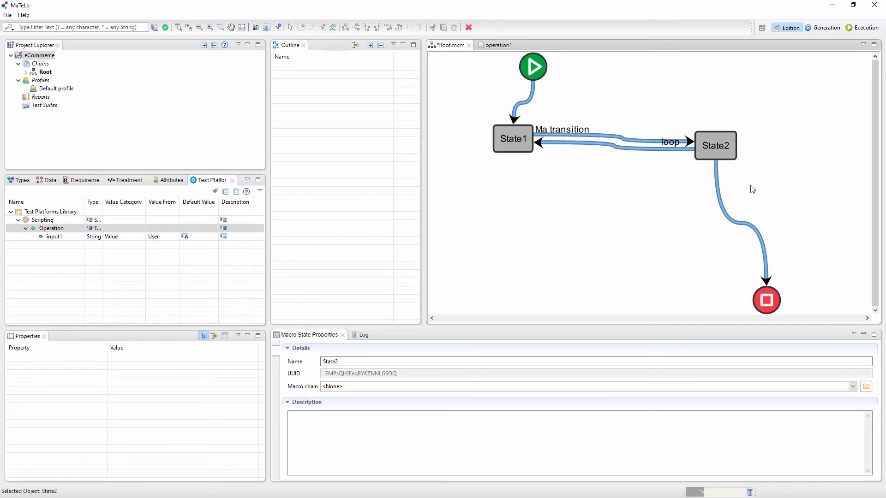
pyautogui.moveTo(751, 187); pyautogui.dragTo(480, 112)
pyautogui.click(356, 28)
# Step: Place the start state above State1 and the terminate state below State2, and align each pair vertically
pyautogui.moveTo(535, 69); pyautogui.dragTo(512, 69)
pyautogui.moveTo(767, 300); pyautogui.dragTo(726, 207)
pyautogui.moveTo(679, 113); pyautogui.dragTo(769, 252)
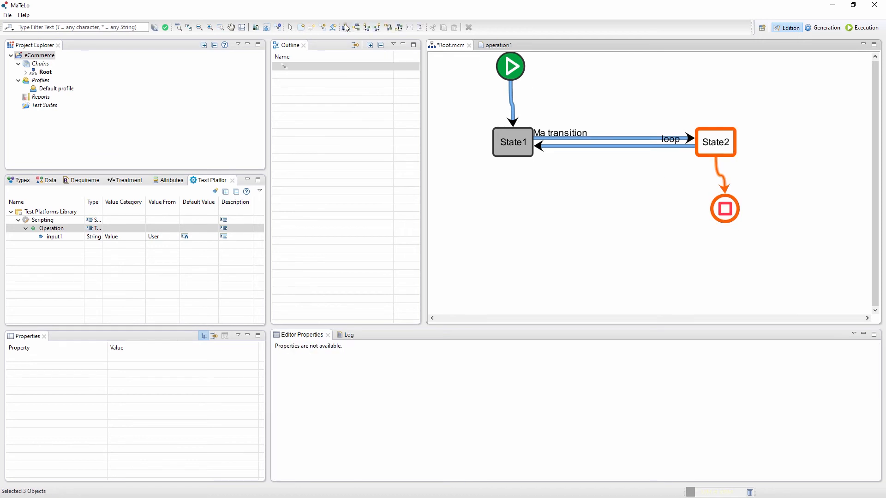
pyautogui.click(346, 28)
pyautogui.moveTo(549, 179); pyautogui.dragTo(471, 62)
pyautogui.click(346, 27)
# Step: Add a transition named branch2 from State1 to the terminate state, and select State2
pyautogui.rightClick(559, 194)
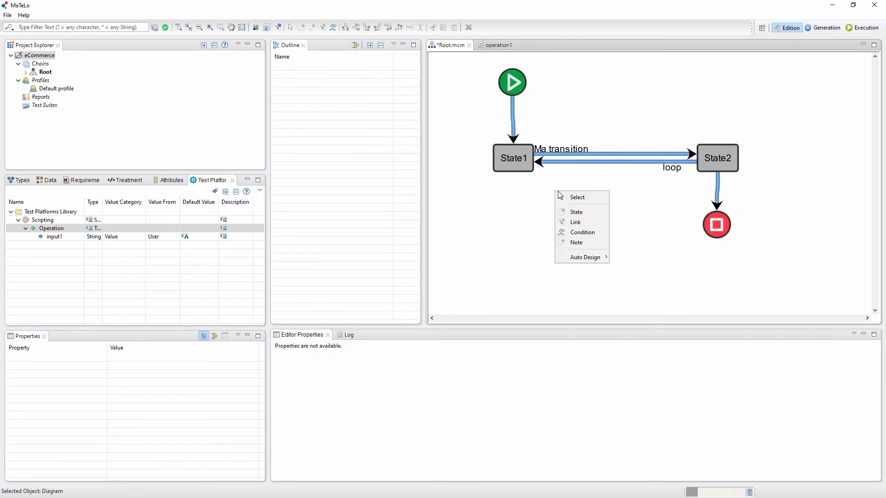
pyautogui.click(576, 222)
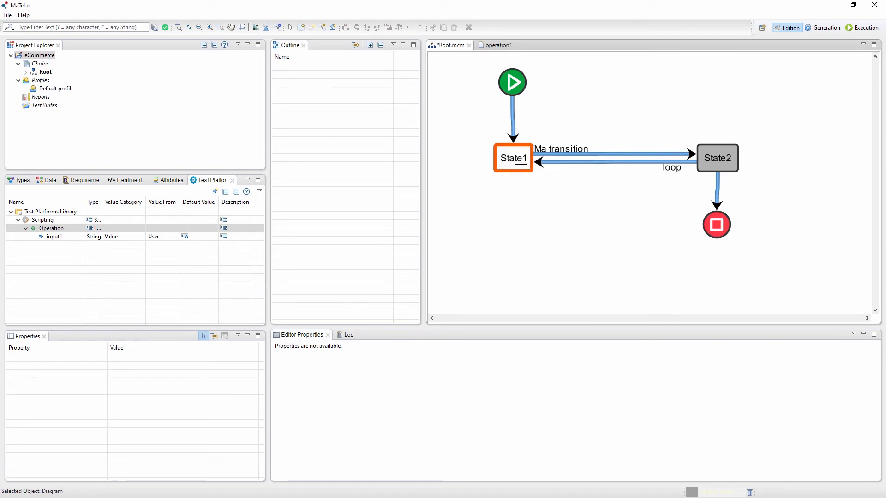
pyautogui.click(521, 165)
pyautogui.click(717, 225)
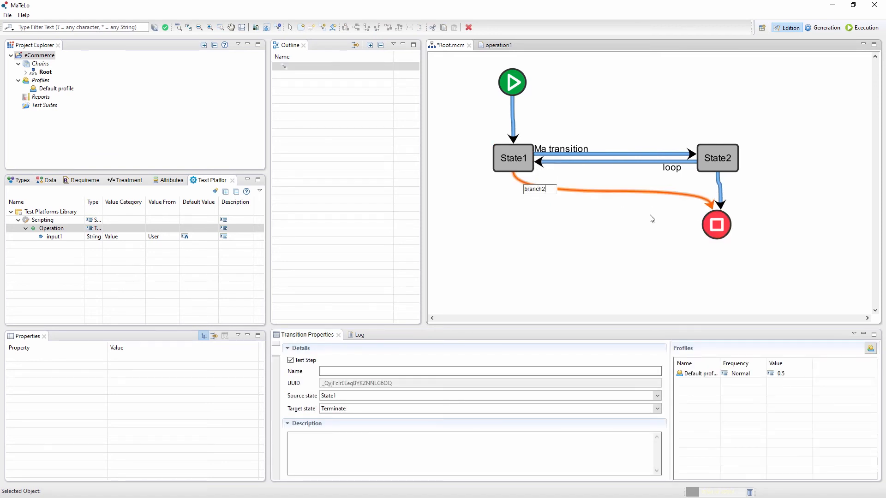
pyautogui.press('Return')
pyautogui.click(721, 159)
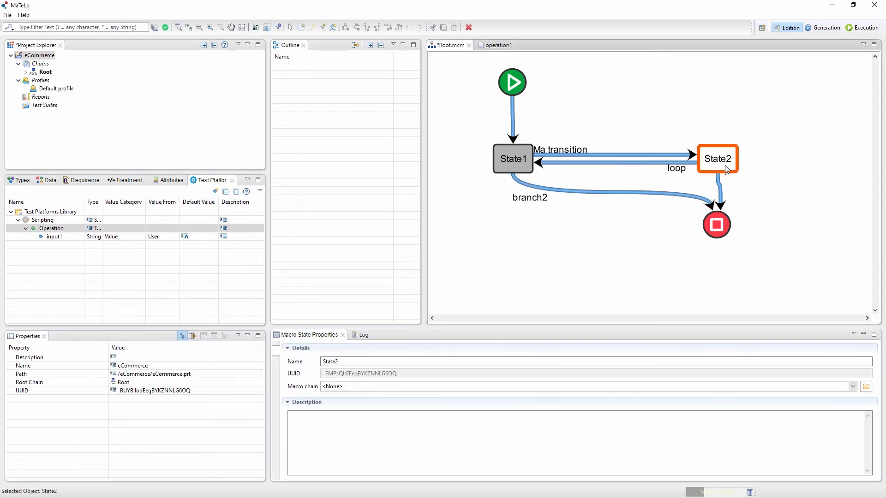
# Step: Create a sub-chain named State2 for the State2 macro state and add states A and B to it
pyautogui.doubleClick(726, 170)
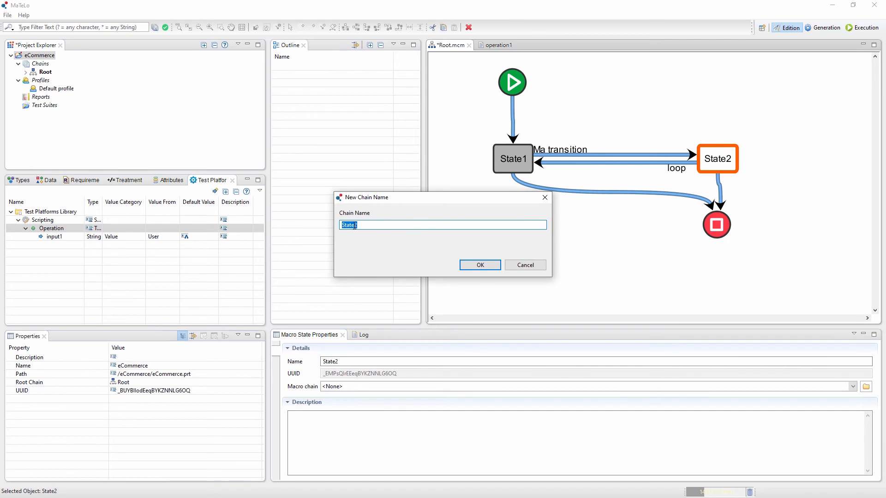
pyautogui.click(479, 265)
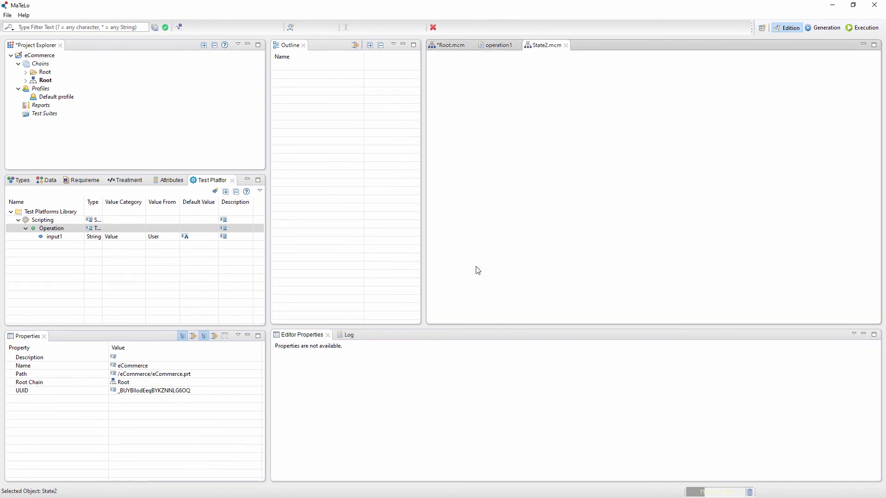
pyautogui.rightClick(484, 151)
pyautogui.click(489, 172)
pyautogui.click(479, 173)
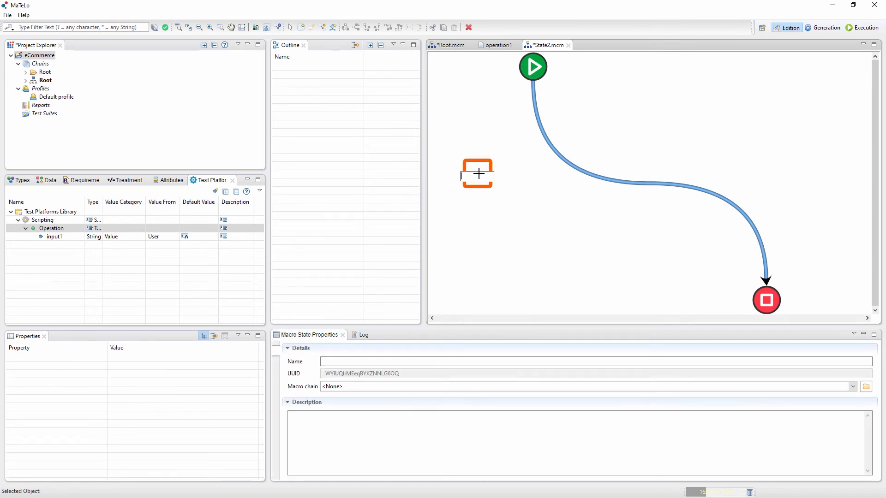
pyautogui.write('A')
pyautogui.click(635, 181)
pyautogui.write('B')
pyautogui.press('Return')
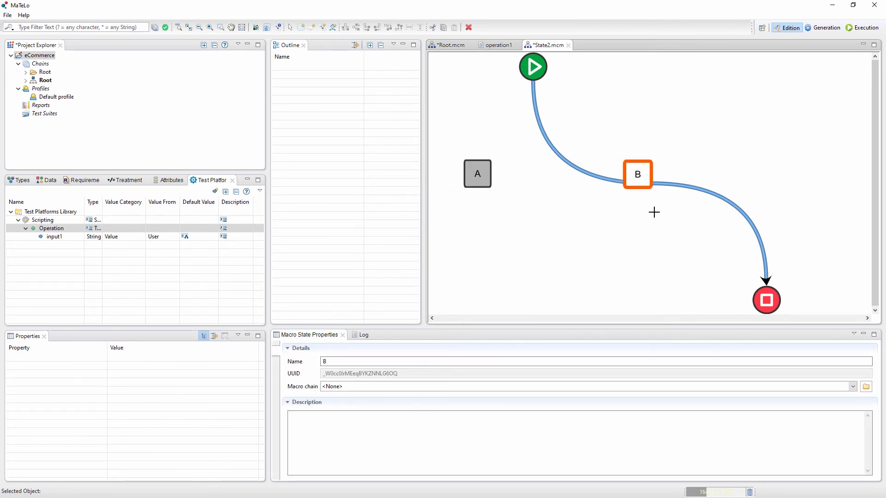
# Step: Redirect the start state's transition to state A and name it Go to A
pyautogui.rightClick(655, 212)
pyautogui.click(742, 260)
pyautogui.moveTo(767, 282); pyautogui.dragTo(480, 174)
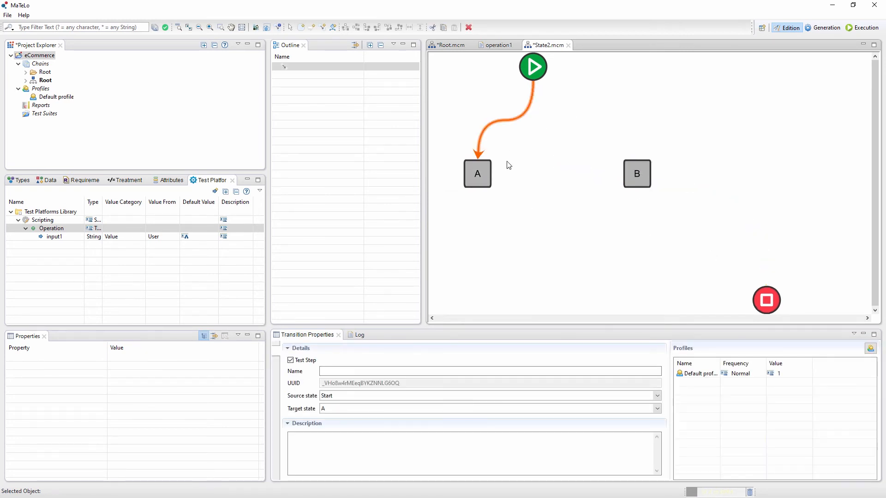
pyautogui.click(508, 163)
pyautogui.doubleClick(515, 119)
pyautogui.write('Go to A')
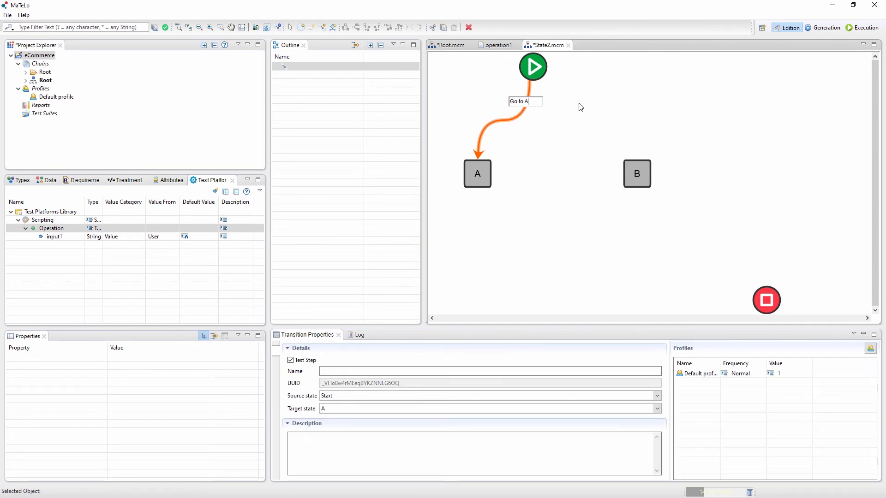
pyautogui.press('Return')
# Step: Add a Go to B transition from the start state to B, and connect A and B to the terminate state placed below them
pyautogui.moveTo(478, 174); pyautogui.dragTo(766, 300)
pyautogui.write('G')
pyautogui.moveTo(533, 67); pyautogui.dragTo(563, 278)
pyautogui.press('Return')
pyautogui.click(773, 260)
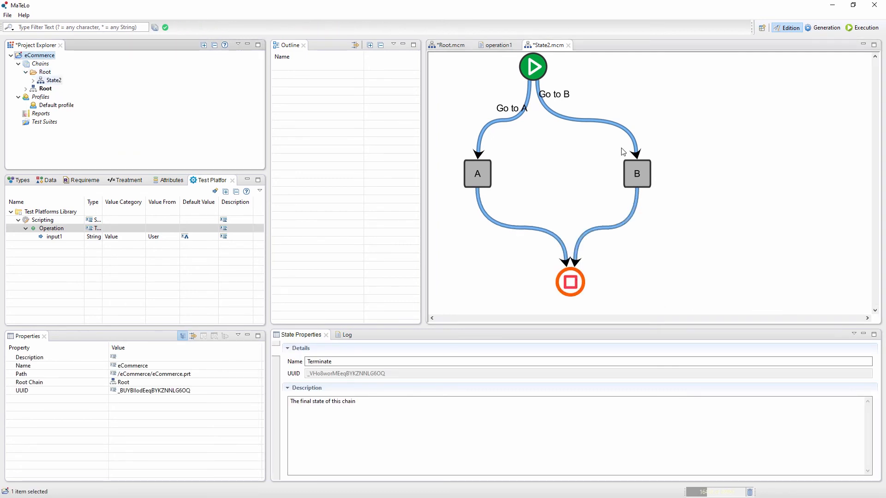
# Step: Assign the chain Root/State2.mcm as the macro chain of State1 in the Root chain
pyautogui.click(53, 80)
pyautogui.click(451, 45)
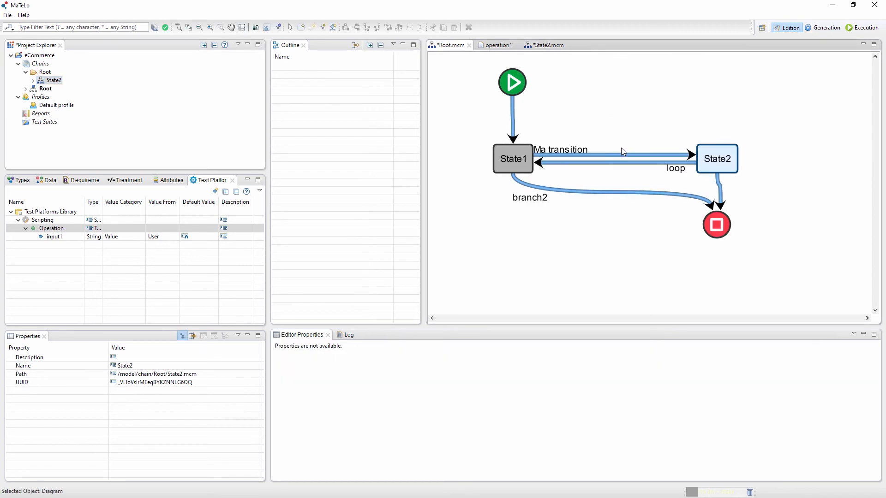
pyautogui.click(513, 159)
pyautogui.click(53, 80)
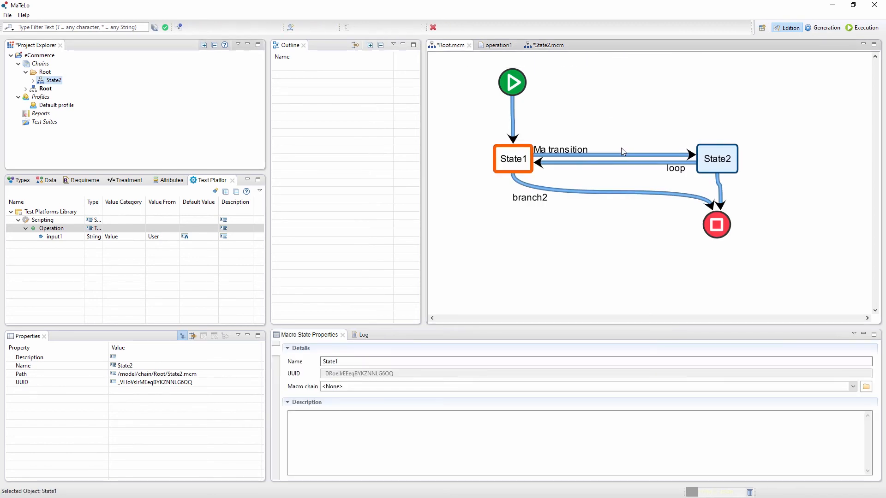
pyautogui.moveTo(53, 80)
pyautogui.mouseDown()
pyautogui.moveTo(136, 129)
pyautogui.moveTo(209, 214)
pyautogui.moveTo(276, 378)
pyautogui.moveTo(333, 386)
pyautogui.mouseUp()
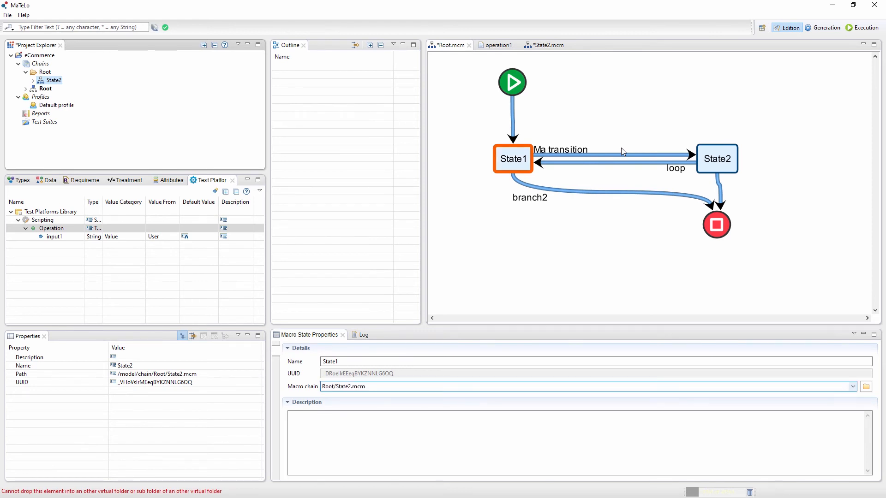
pyautogui.click(514, 167)
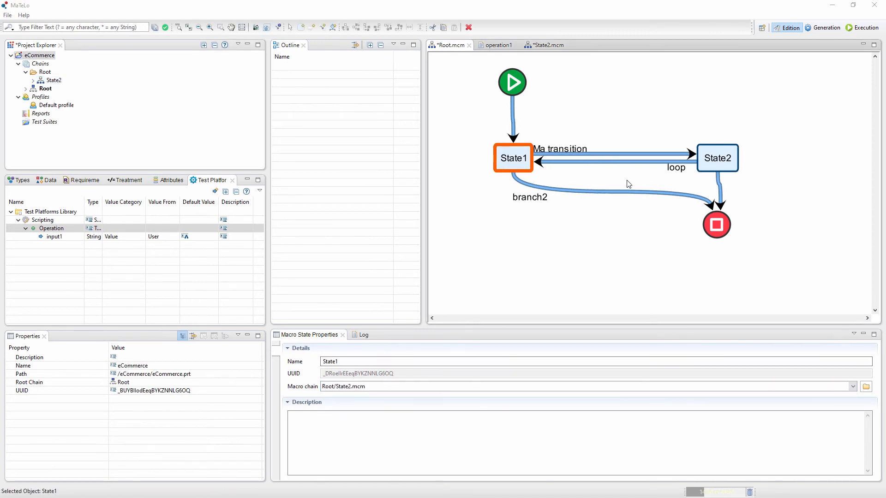
# Step: Create a new generation strategy with the Root chain and both State2 instances included in the test scope
pyautogui.click(826, 28)
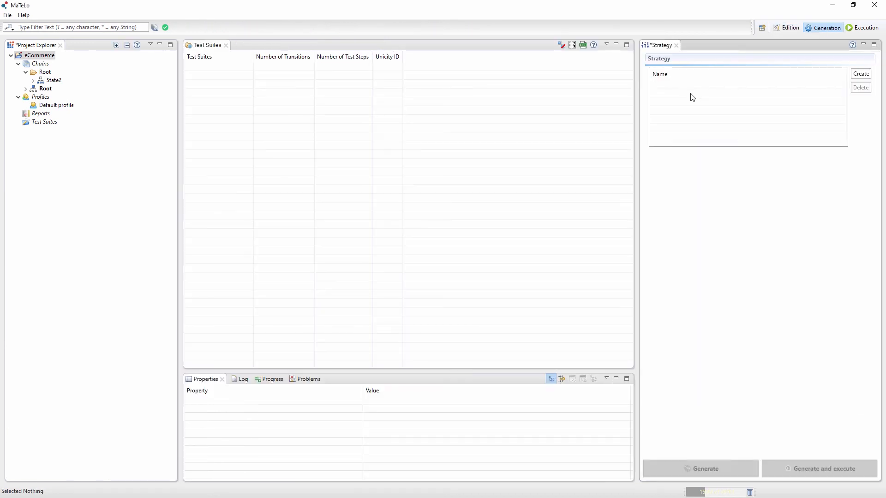
pyautogui.click(861, 74)
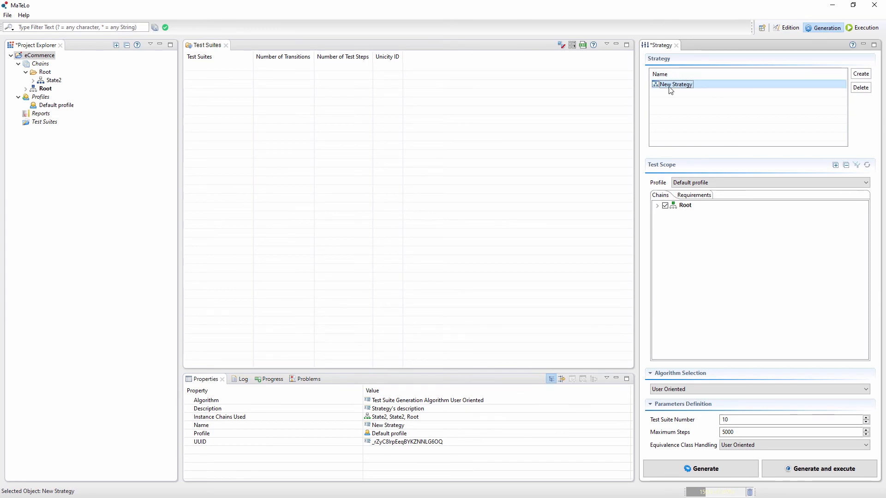
pyautogui.click(665, 206)
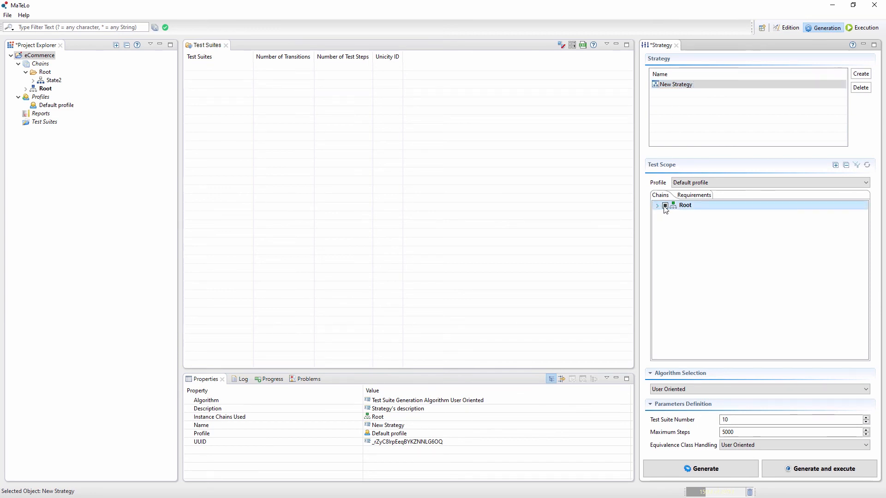
pyautogui.click(665, 206)
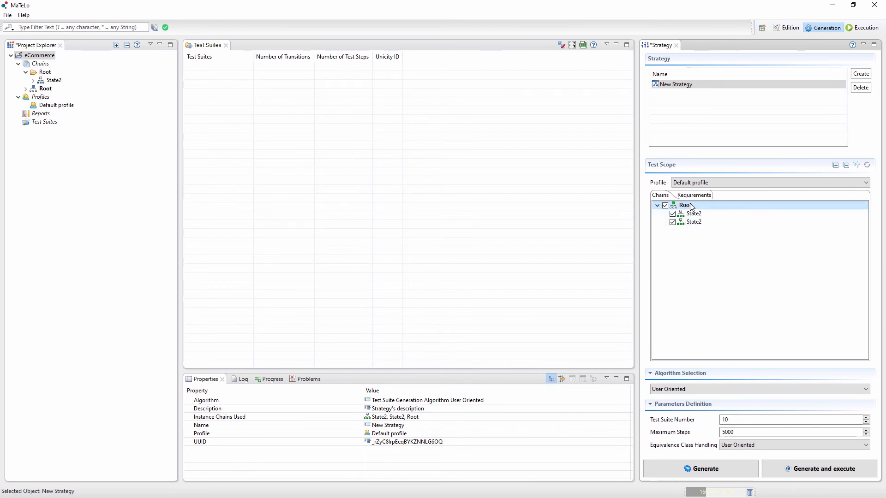
# Step: Set the strategy's algorithm to Minimum Arcs Coverage and generate the test suites
pyautogui.click(718, 390)
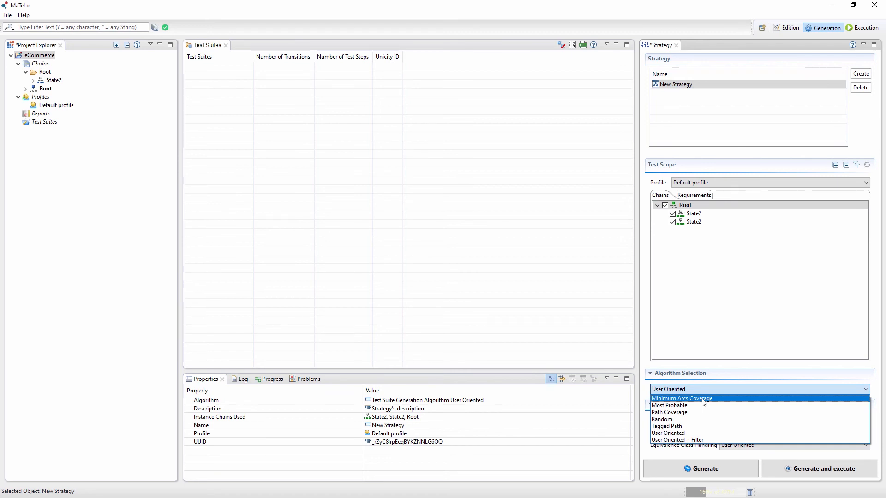
pyautogui.click(704, 403)
pyautogui.click(727, 469)
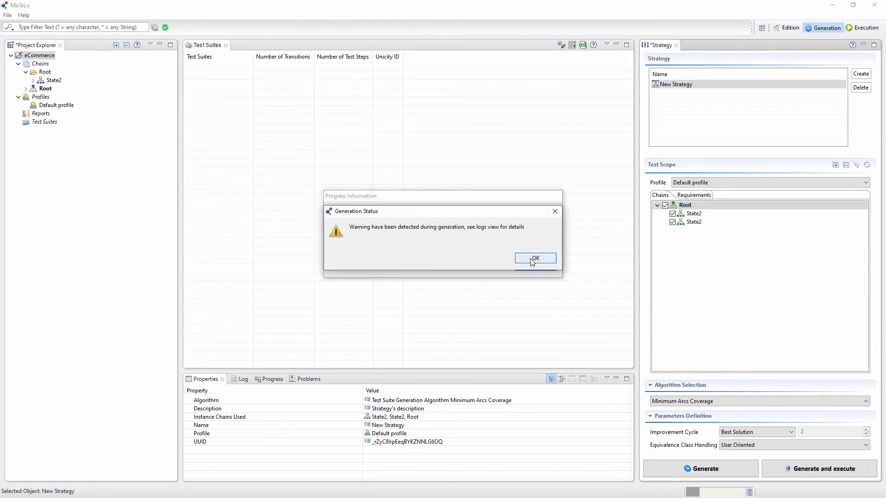
pyautogui.click(533, 260)
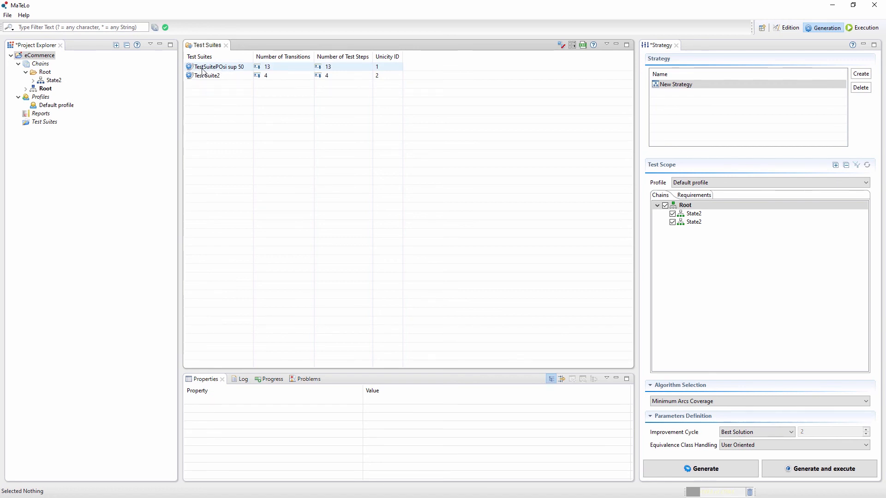
# Step: Examine the transitions of TestSuitePOsi sup 50 and read through its HTML report down to the last step
pyautogui.doubleClick(222, 70)
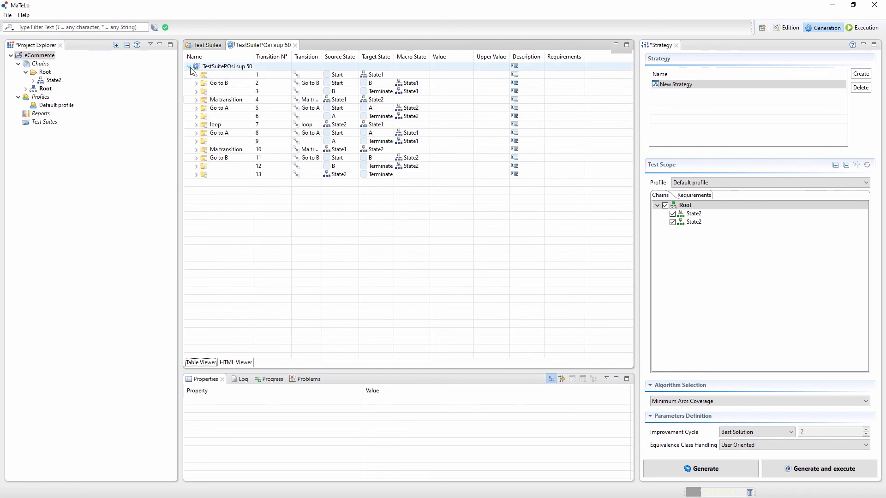
pyautogui.click(237, 364)
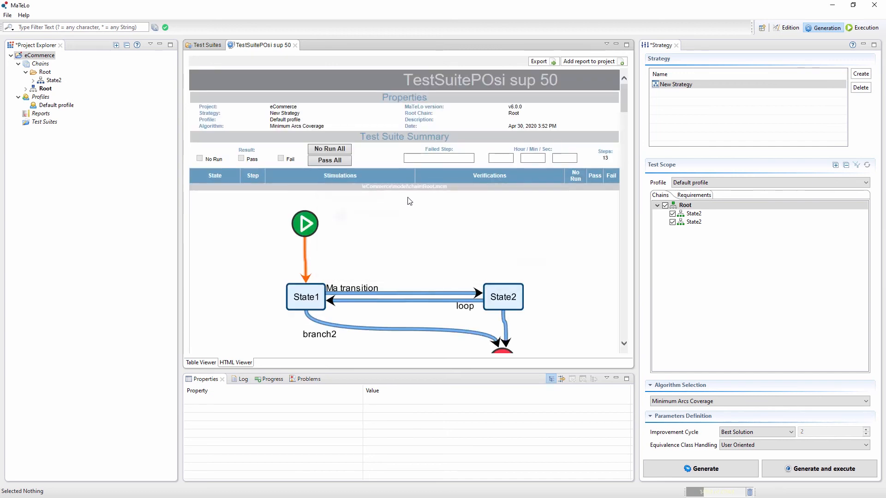
pyautogui.moveTo(624, 90); pyautogui.dragTo(627, 319)
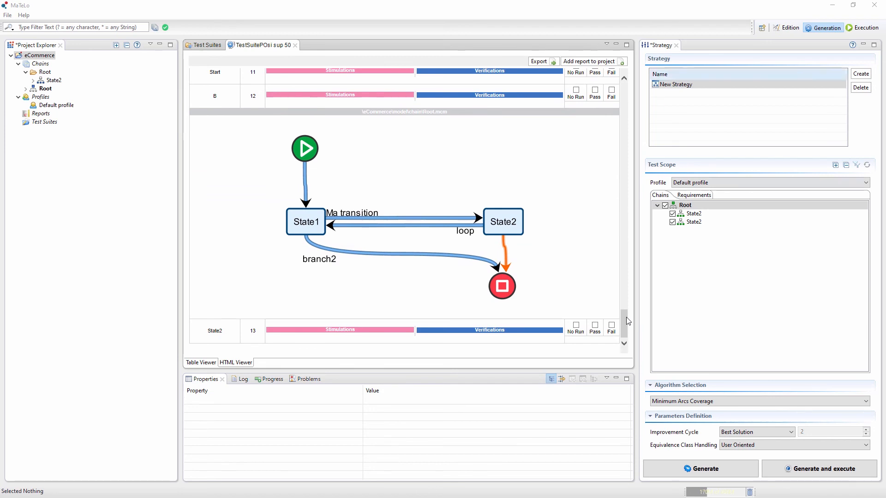
# Step: Disable the Test Step option of the transition from State2 to the terminate state in the Root chain
pyautogui.click(786, 28)
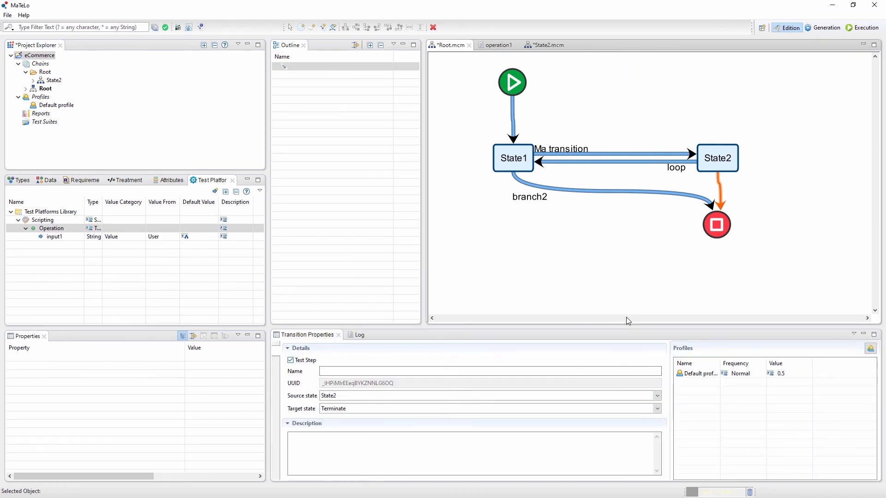
pyautogui.click(291, 361)
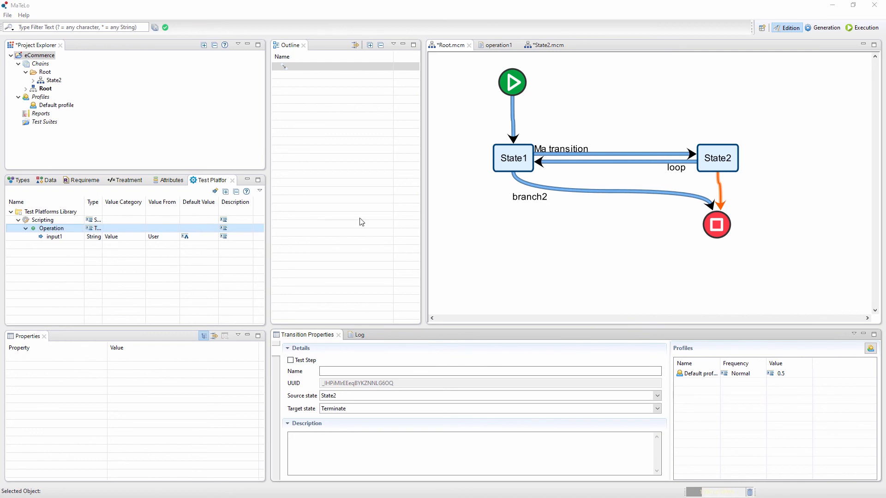
# Step: Add both generated test suites, TestSuitePOsi sup 50 and Test Suite2, to the project
pyautogui.click(825, 30)
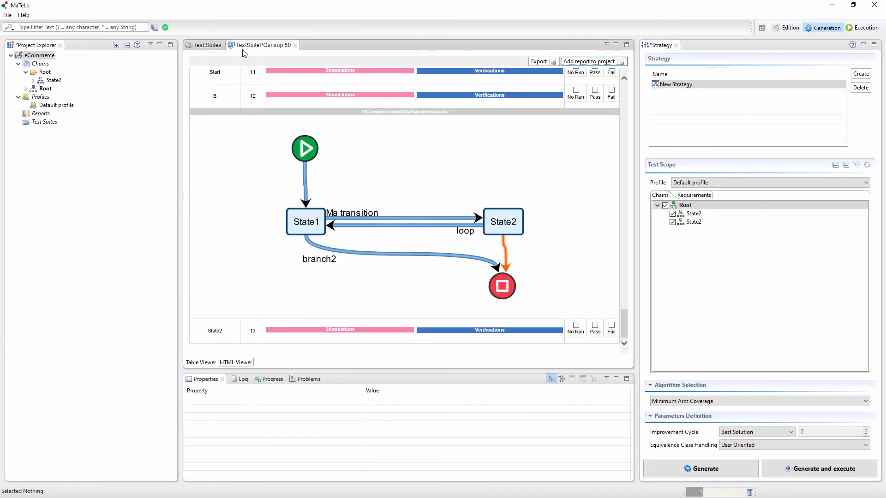
pyautogui.click(209, 46)
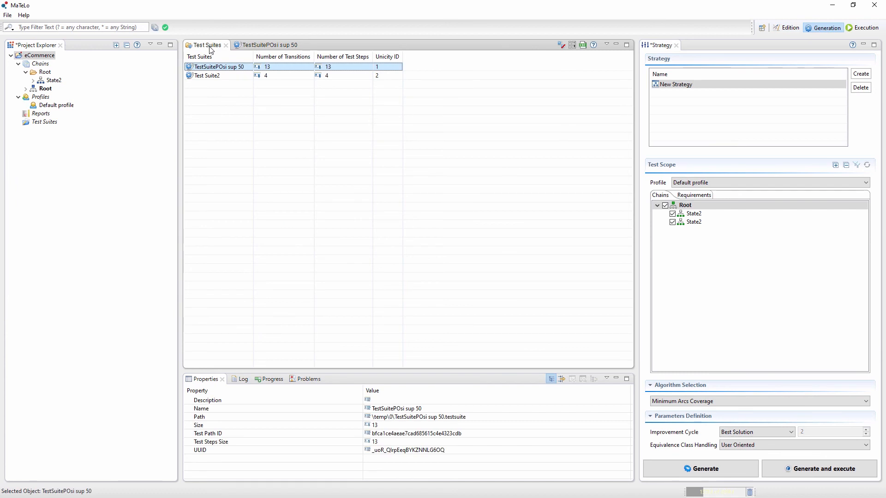
pyautogui.keyDown('ctrl'); pyautogui.click(206, 76); pyautogui.keyUp('ctrl')
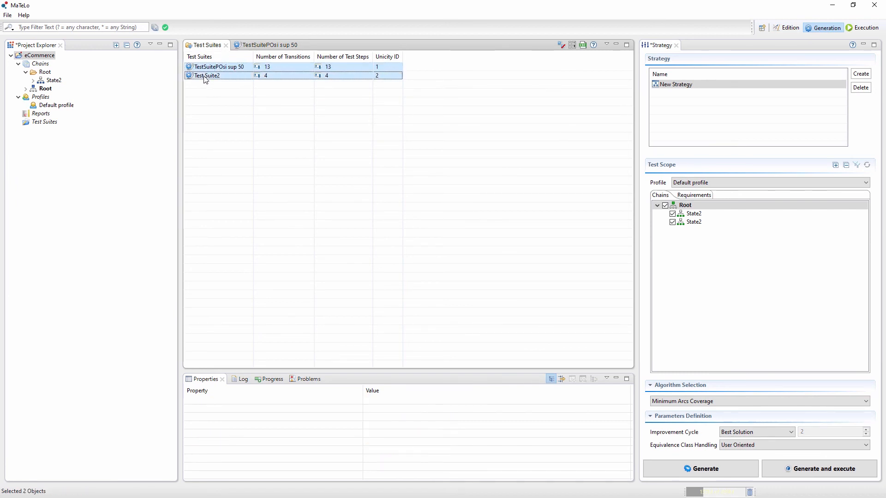
pyautogui.rightClick(205, 80)
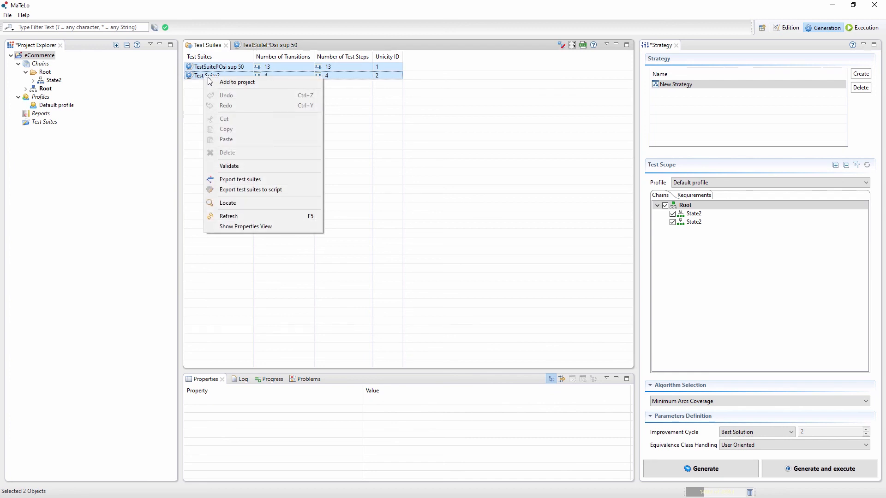
pyautogui.click(234, 81)
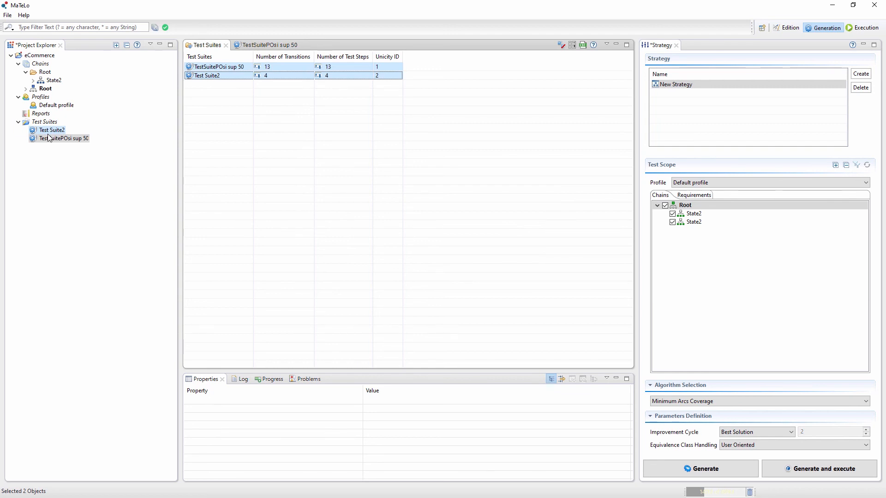
# Step: Save the project and create a requirements coverage report by requirements, covering all test suites and all requirements
pyautogui.rightClick(48, 135)
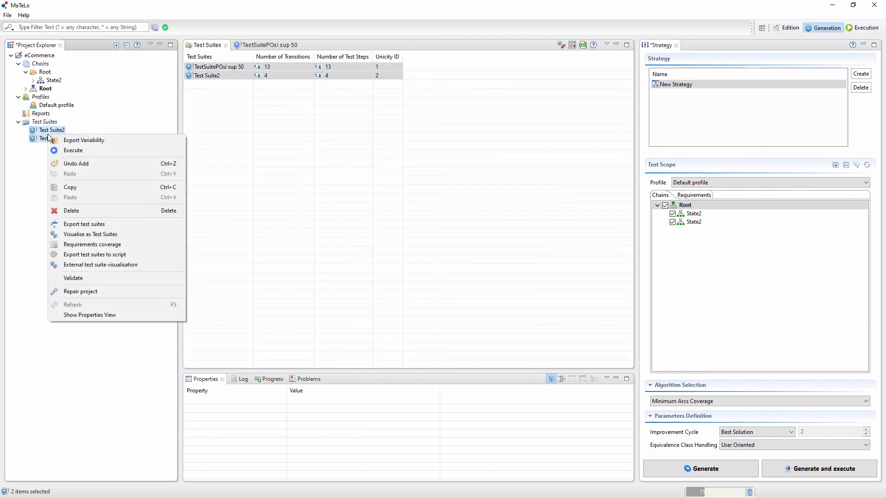
pyautogui.click(104, 245)
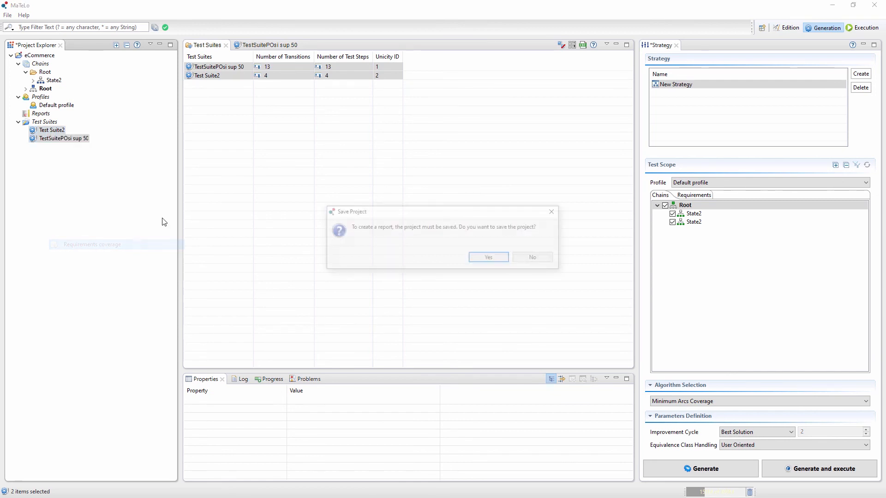
pyautogui.click(489, 257)
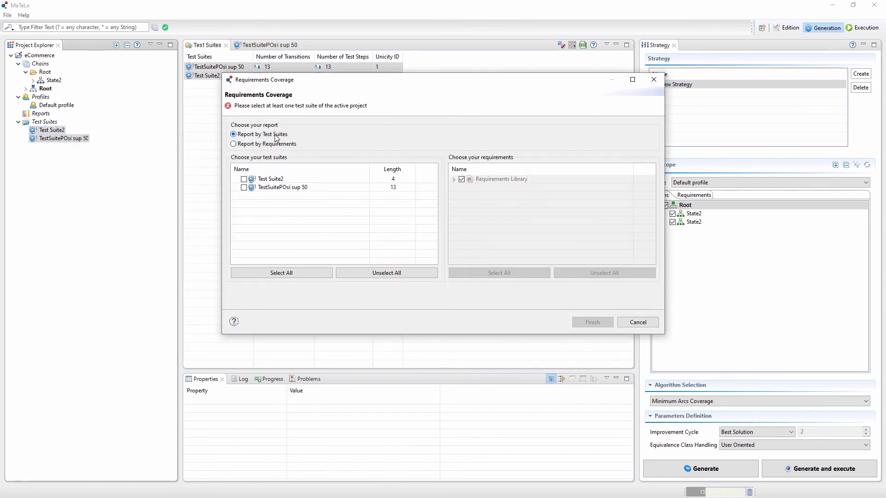
pyautogui.click(237, 144)
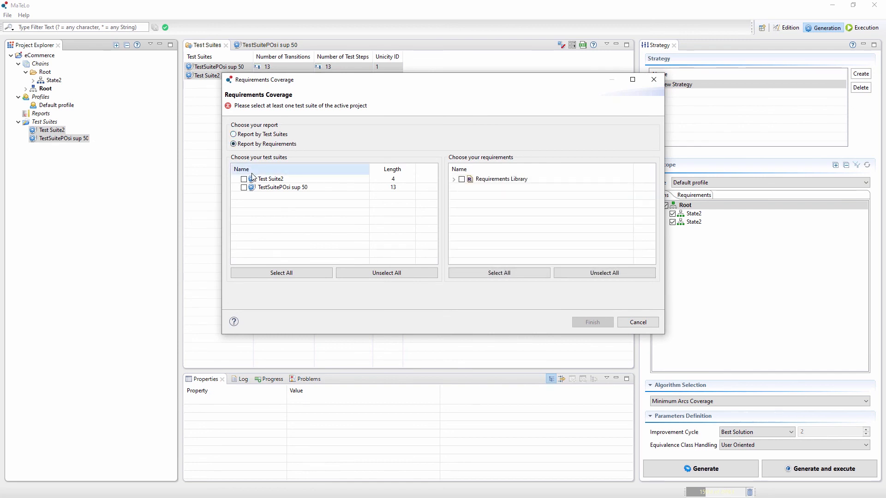
pyautogui.click(280, 274)
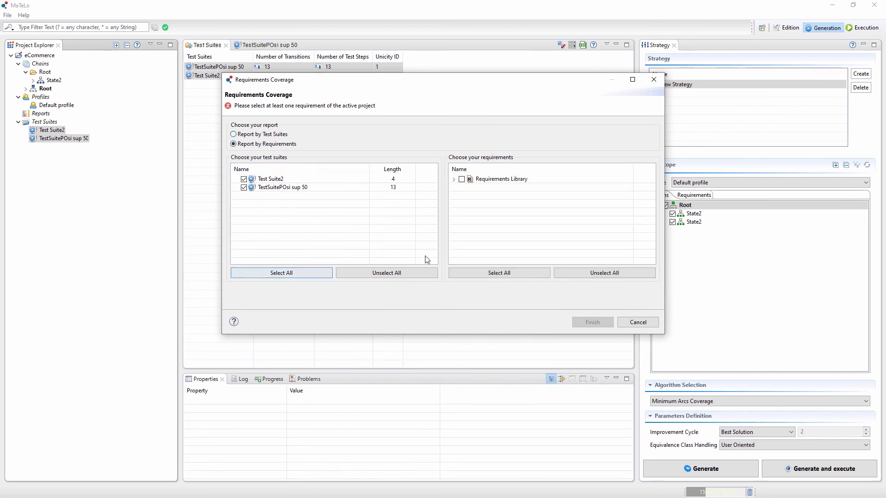
pyautogui.click(490, 274)
pyautogui.click(592, 322)
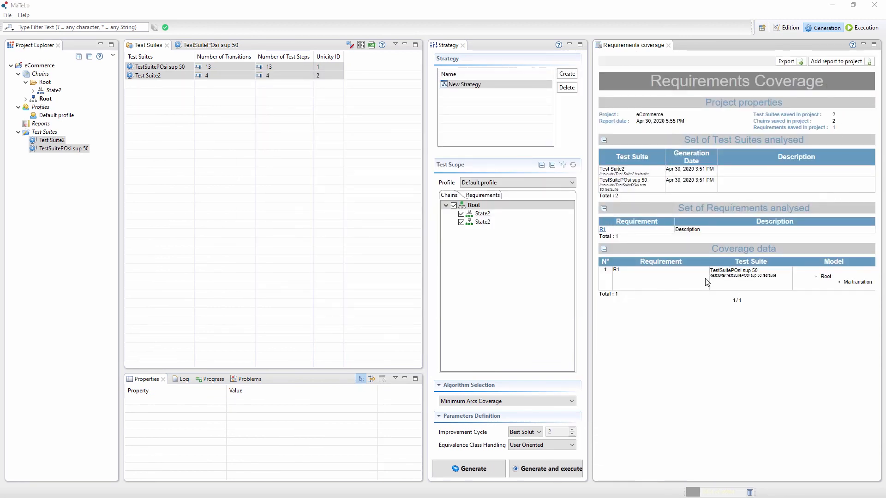
# Step: Export TestSuitePOsi sup 50 and Test Suite2 to script for the Scripting platform, one test suite per file, in the folder Default name
pyautogui.rightClick(151, 71)
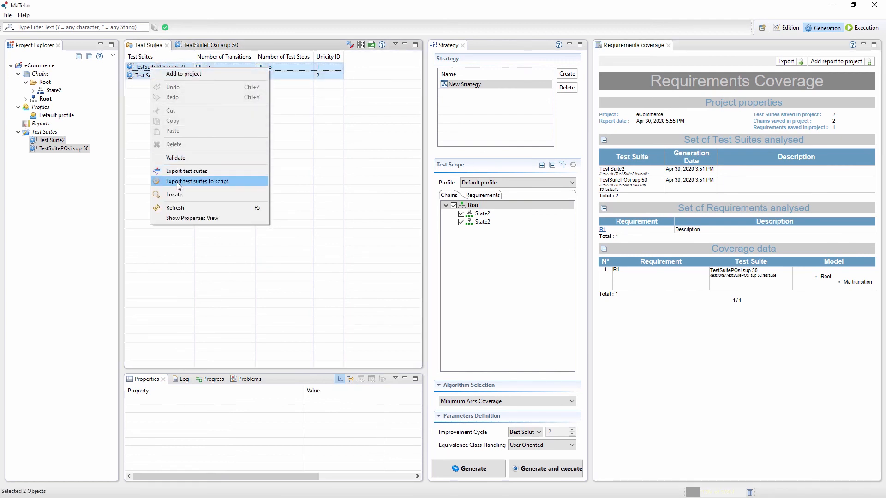
pyautogui.click(212, 186)
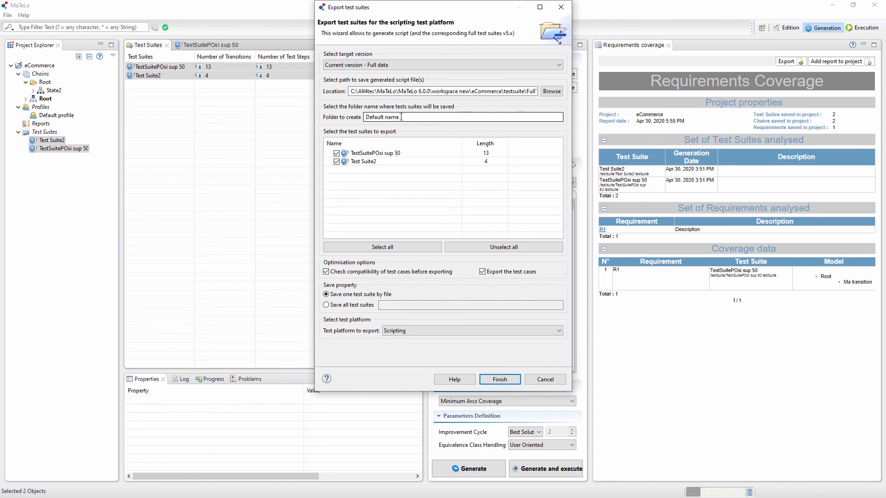
pyautogui.click(370, 92)
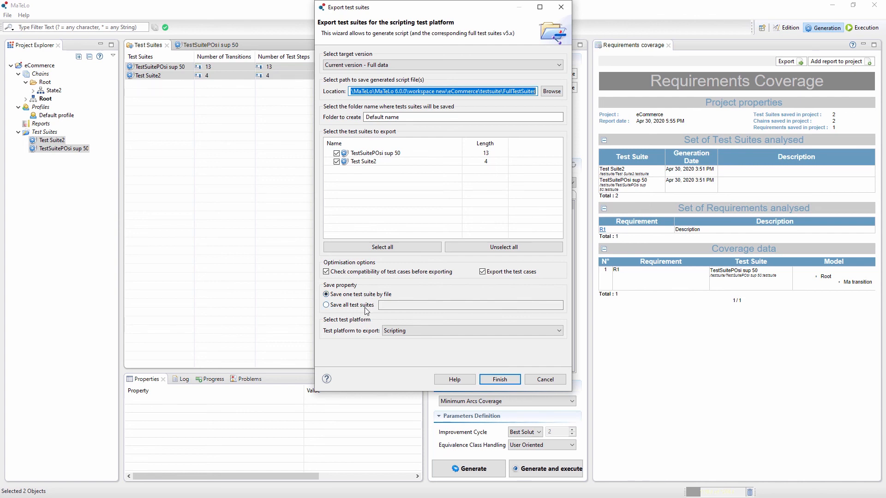
pyautogui.click(499, 379)
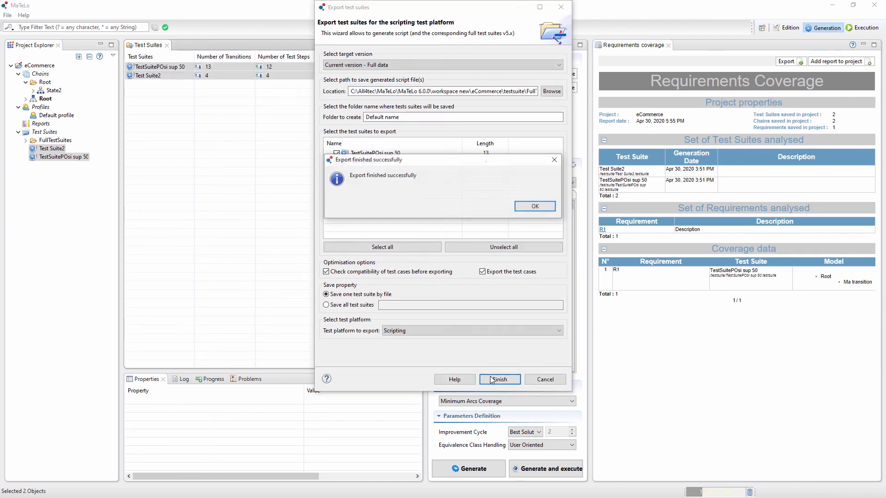
pyautogui.click(535, 206)
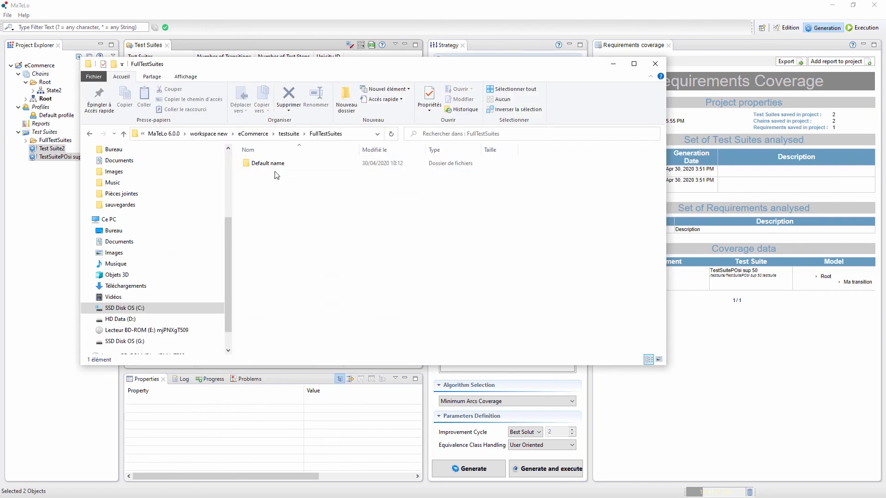
# Step: Open TestSuitePOsi sup 50.txt from the exported Default name folder and examine its generated code lines
pyautogui.doubleClick(270, 166)
pyautogui.doubleClick(275, 183)
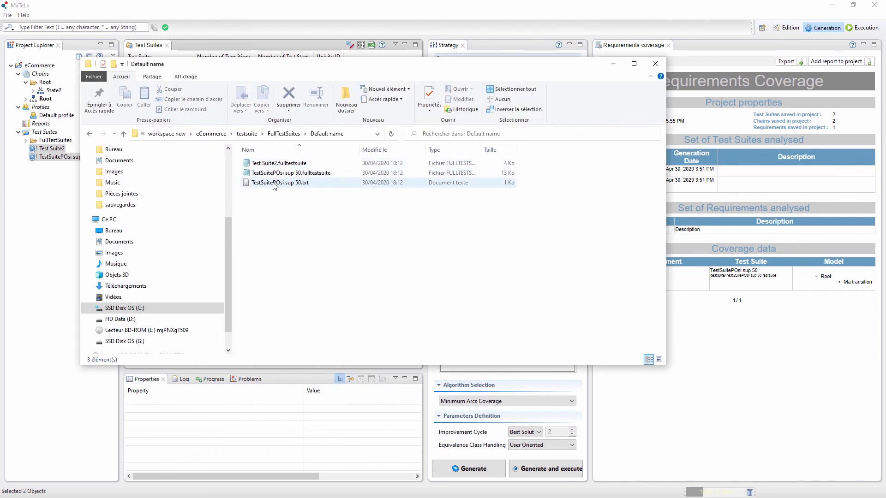
pyautogui.moveTo(211, 152); pyautogui.dragTo(37, 133)
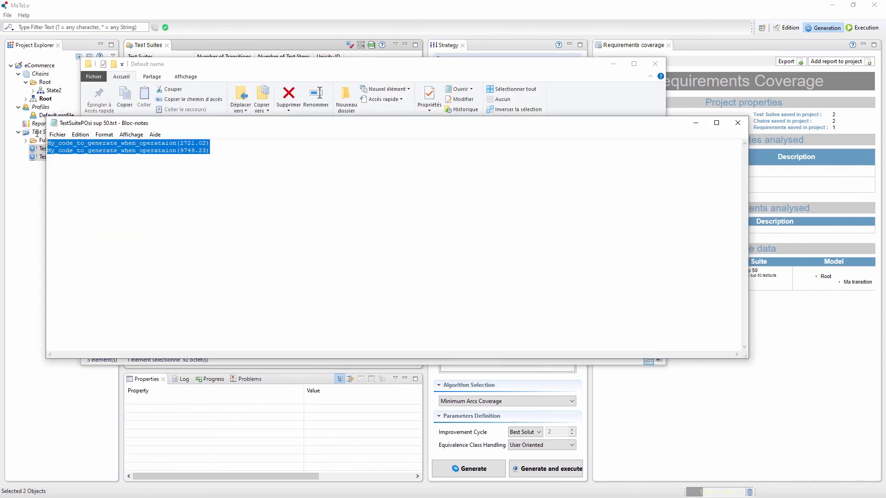
pyautogui.click(223, 153)
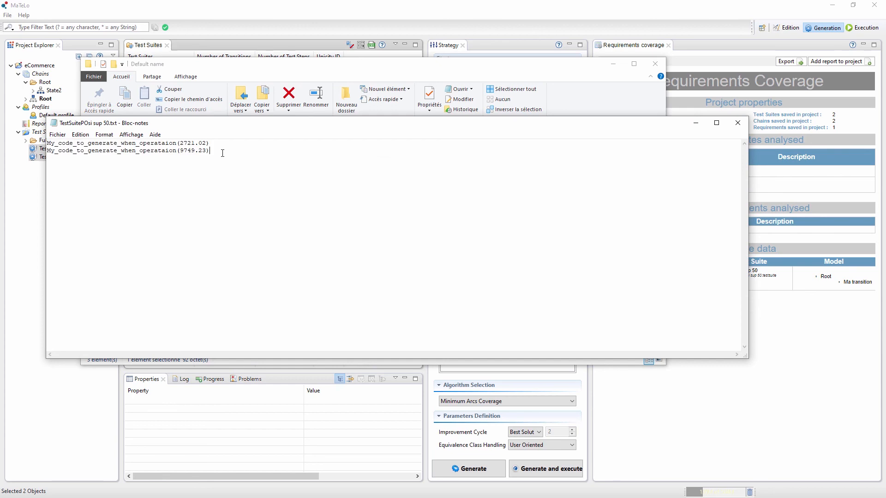